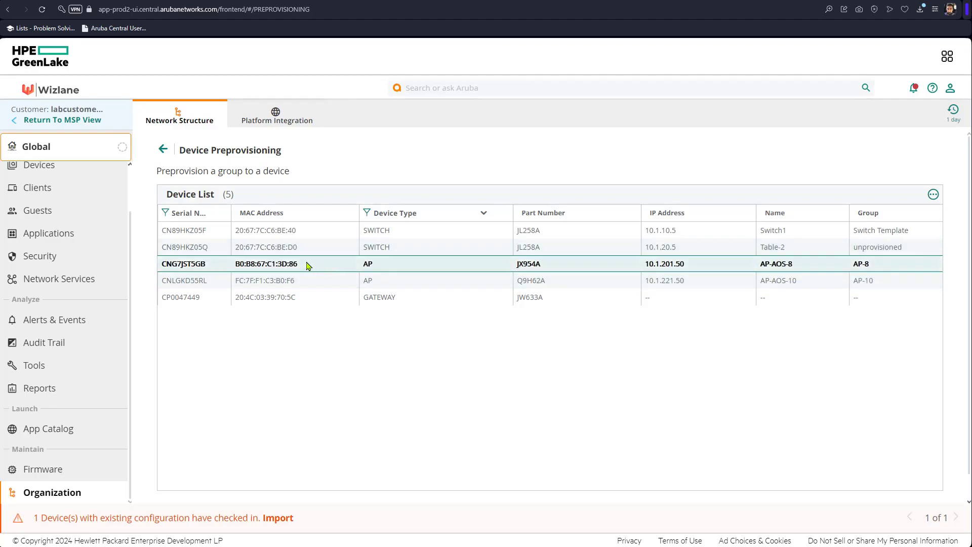
Copy the Table-2 switch's serial CN89HKZ05Q from the Device Preprovisioning list
{"action": "left_click_drag", "start_coordinate": [208, 252], "coordinate": [163, 257]}
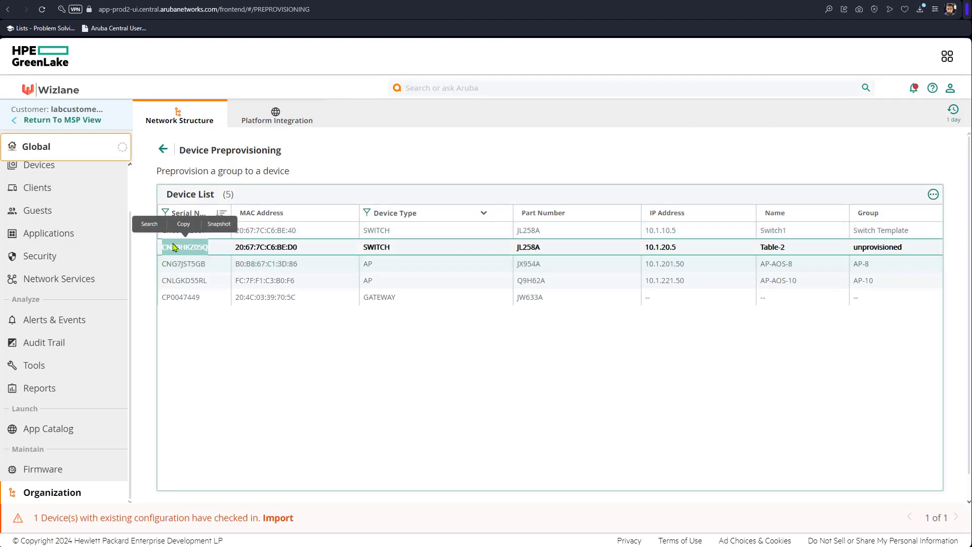
{"action": "left_click", "coordinate": [183, 225]}
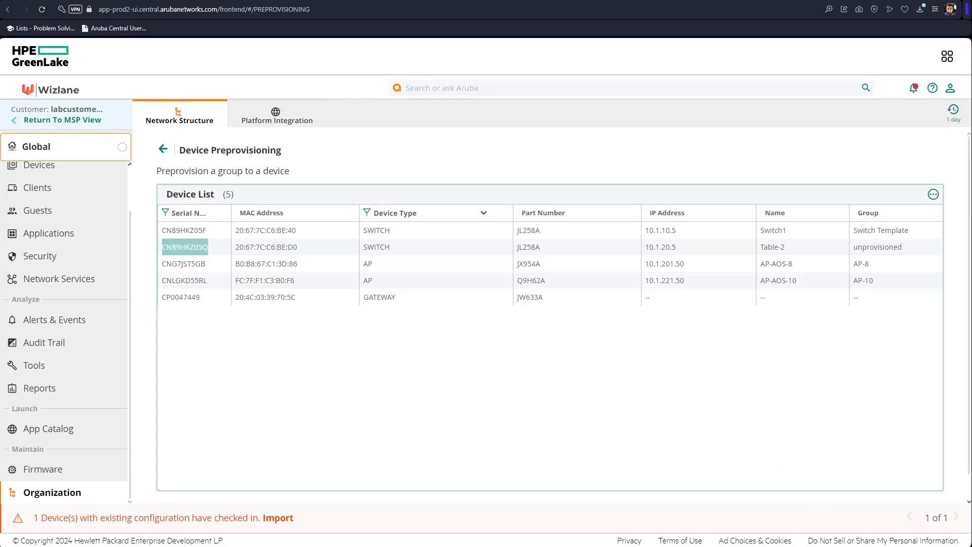
Undo the earlier paste and paste the first switch's block again as a second block
{"action": "key", "text": "alt+Tab"}
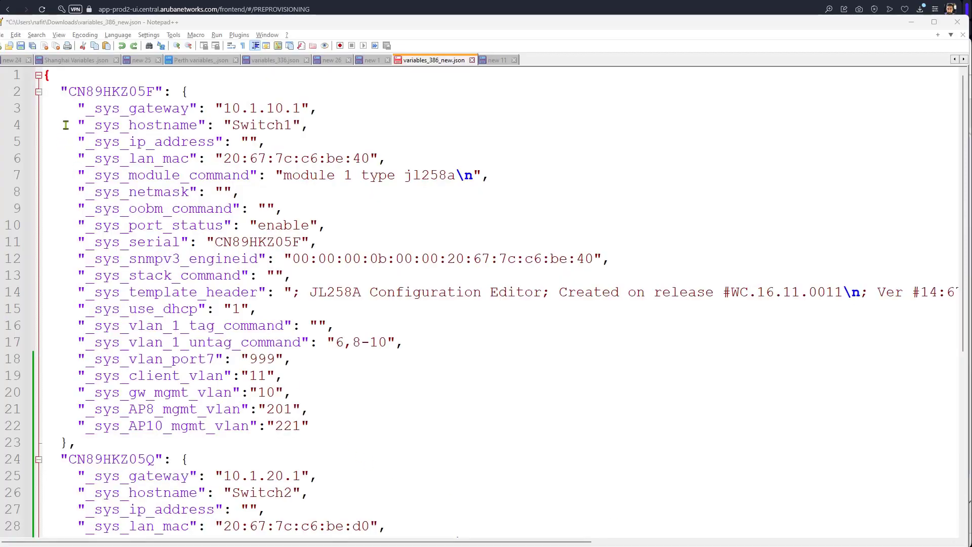
{"action": "left_click_drag", "start_coordinate": [62, 91], "coordinate": [356, 438]}
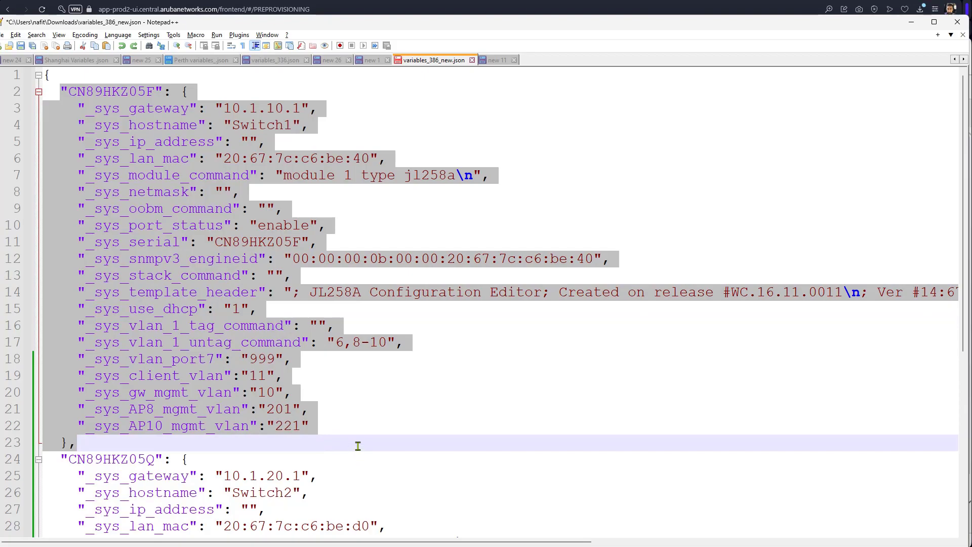
{"action": "key", "text": "ctrl+z"}
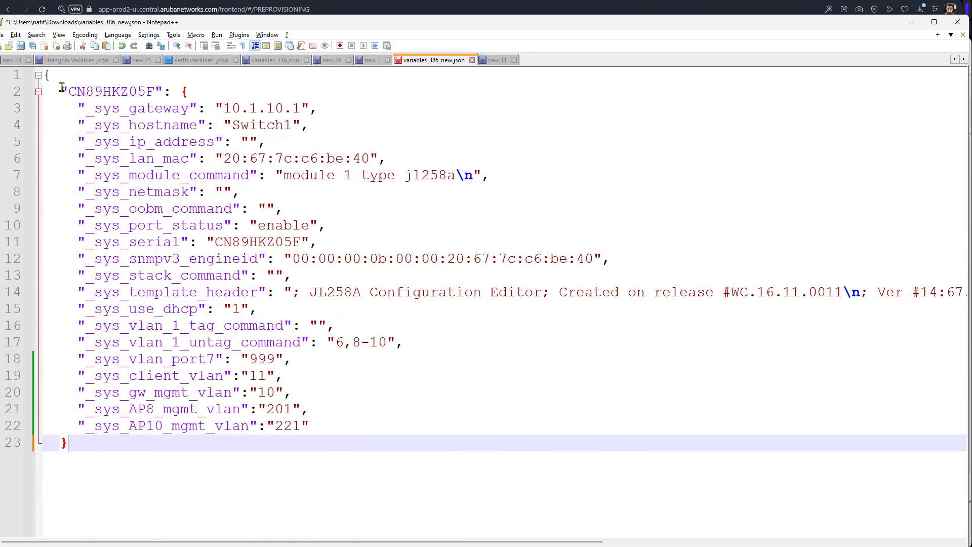
{"action": "left_click_drag", "start_coordinate": [57, 91], "coordinate": [335, 436]}
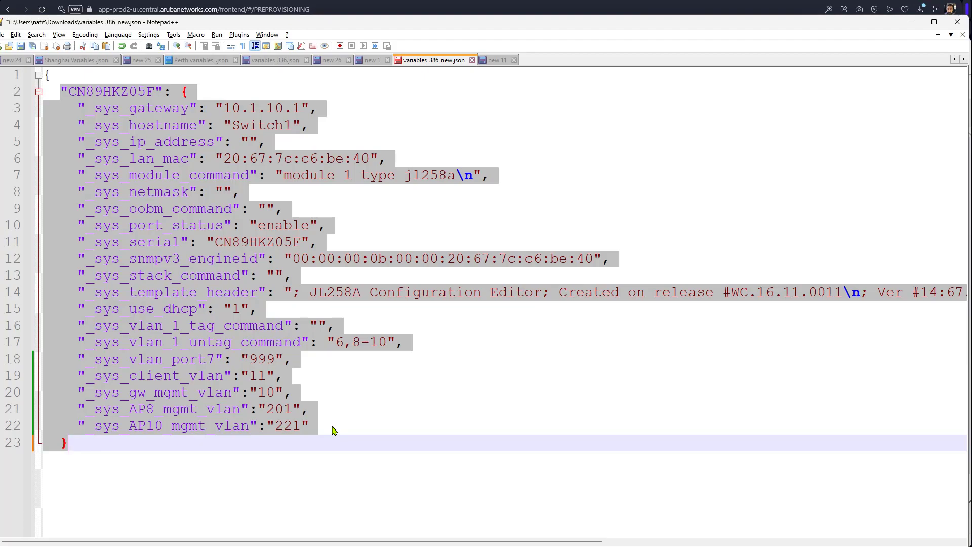
{"action": "key", "text": "ctrl+v"}
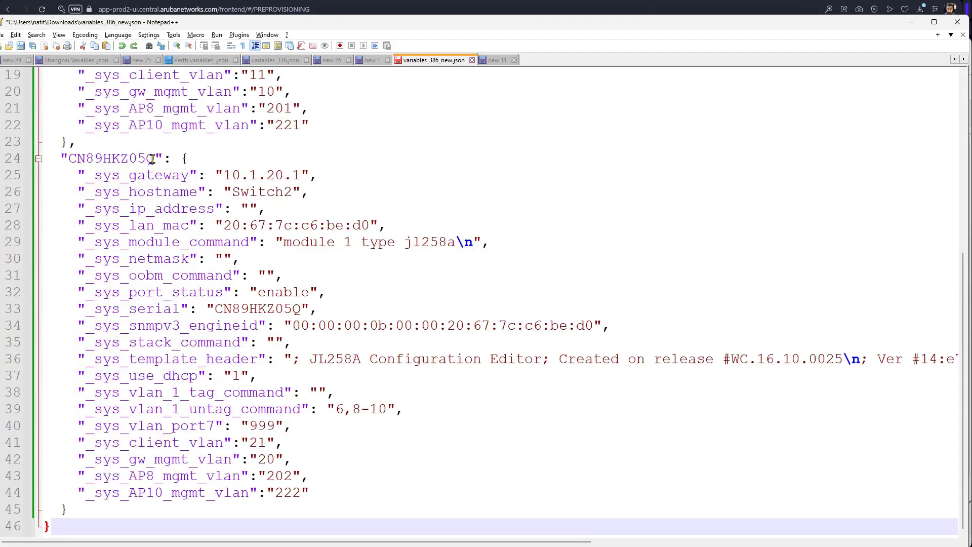
Check the new block's serial and MAC against the CN89HKZ05Q device in Aruba Central
{"action": "left_click_drag", "start_coordinate": [153, 158], "coordinate": [72, 160]}
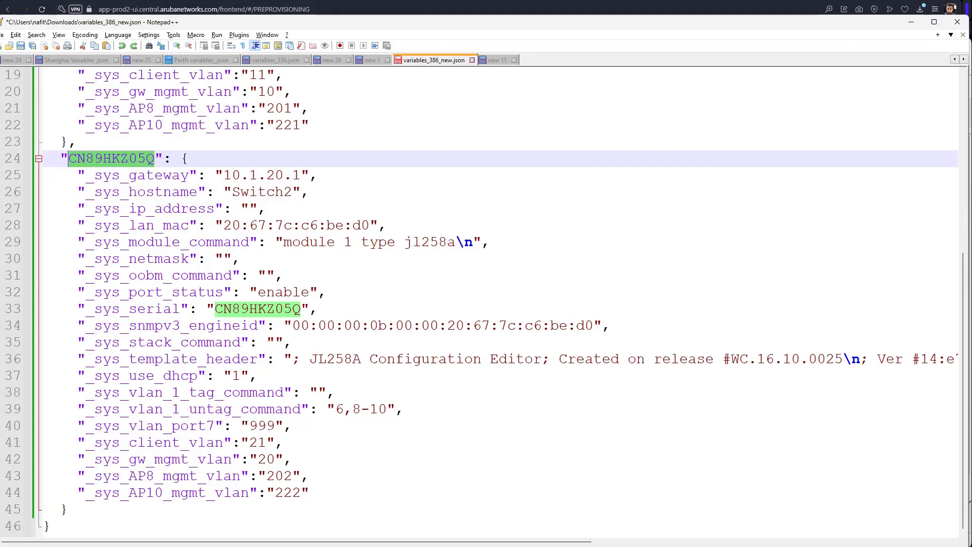
{"action": "key", "text": "alt+Tab"}
{"action": "left_click", "coordinate": [187, 249]}
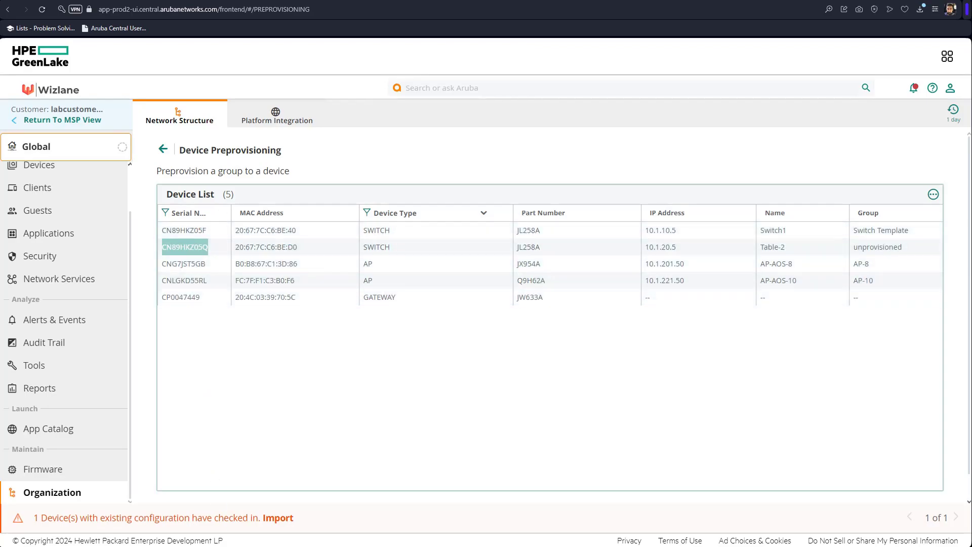
{"action": "key", "text": "alt+Tab"}
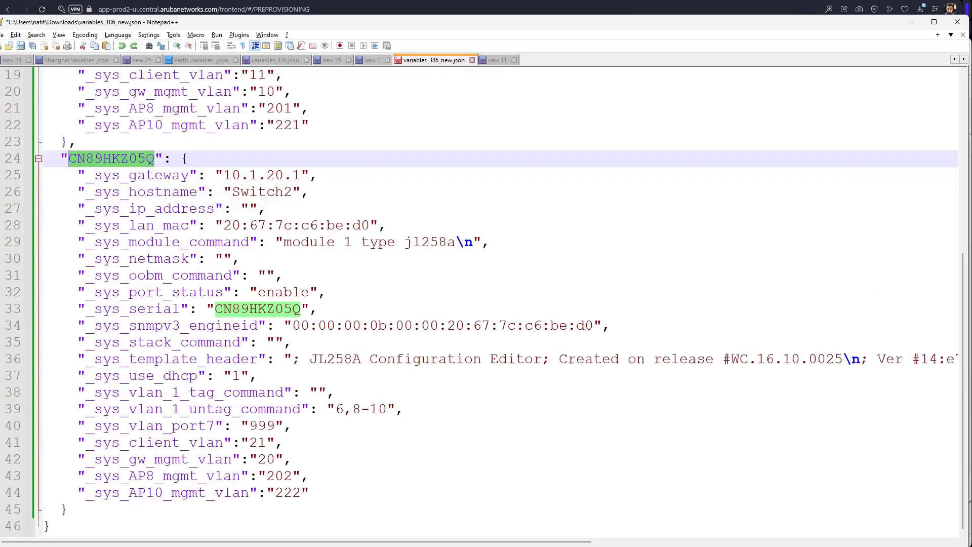
{"action": "left_click", "coordinate": [213, 211]}
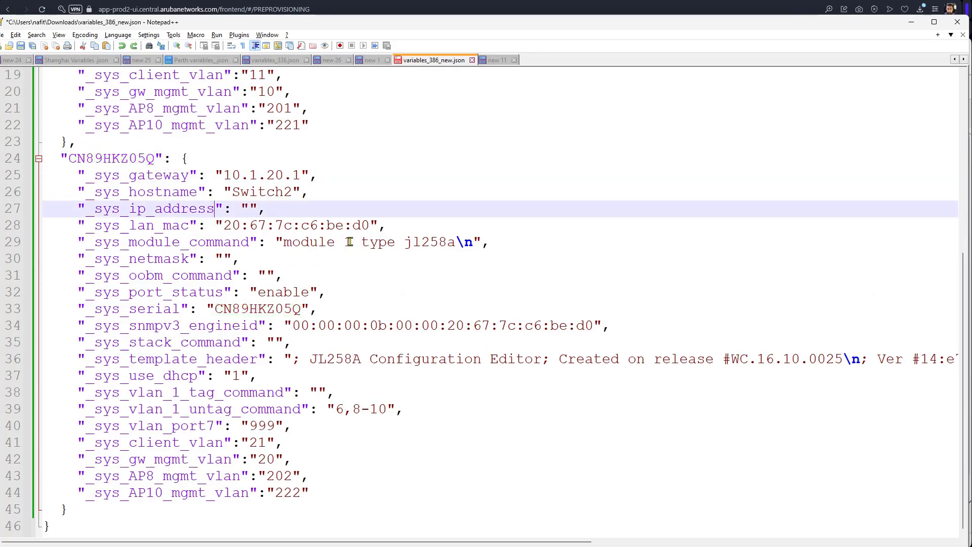
{"action": "left_click_drag", "start_coordinate": [370, 224], "coordinate": [238, 221]}
{"action": "left_click", "coordinate": [246, 306]}
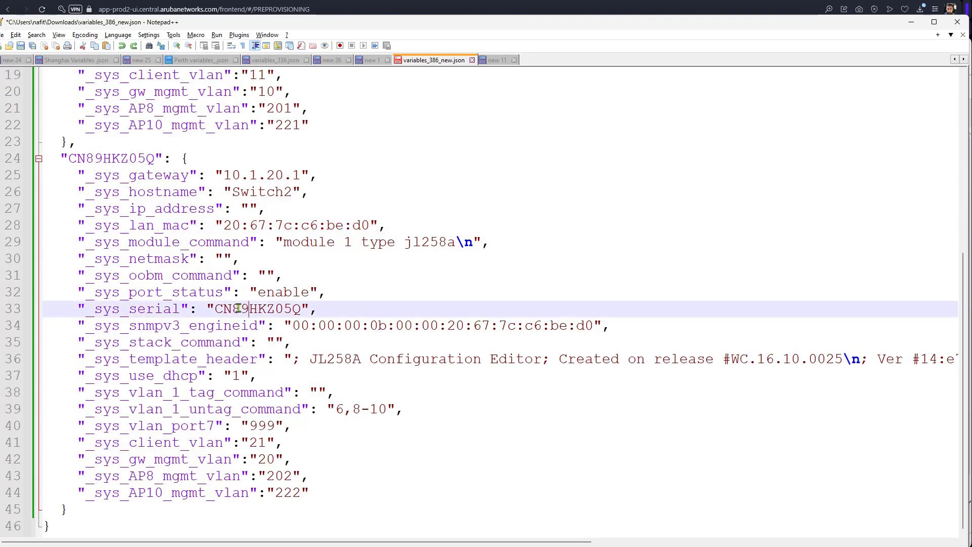
{"action": "left_click_drag", "start_coordinate": [60, 158], "coordinate": [332, 504]}
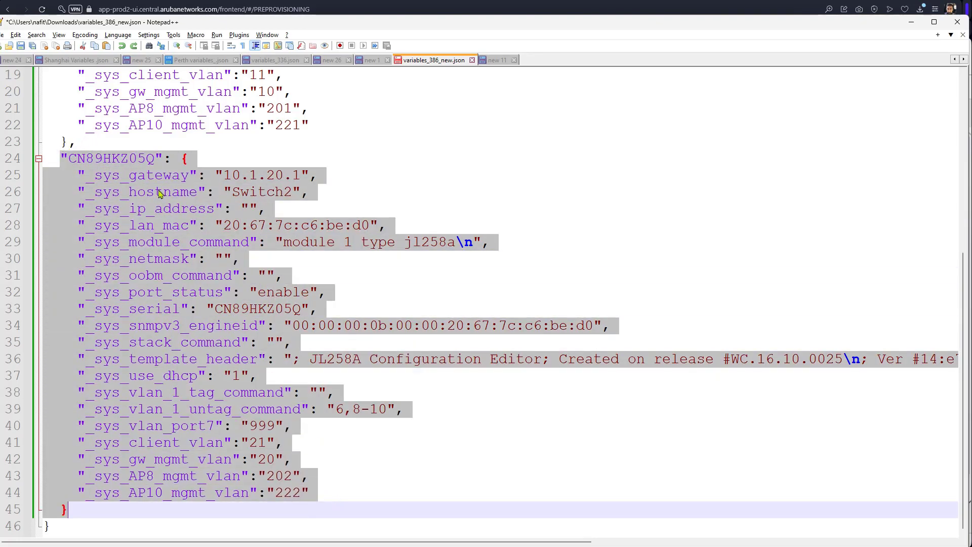
Compare the second block's VLAN entries with the first switch's VLAN entries
{"action": "left_click", "coordinate": [122, 139]}
{"action": "scroll", "coordinate": [142, 150], "scroll_direction": "up", "scroll_amount": 6}
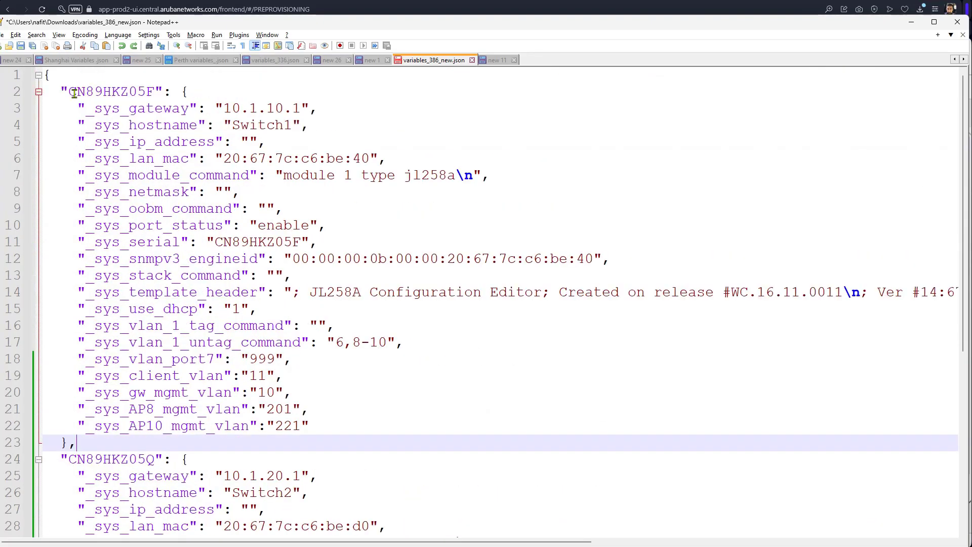
{"action": "left_click_drag", "start_coordinate": [59, 89], "coordinate": [342, 430]}
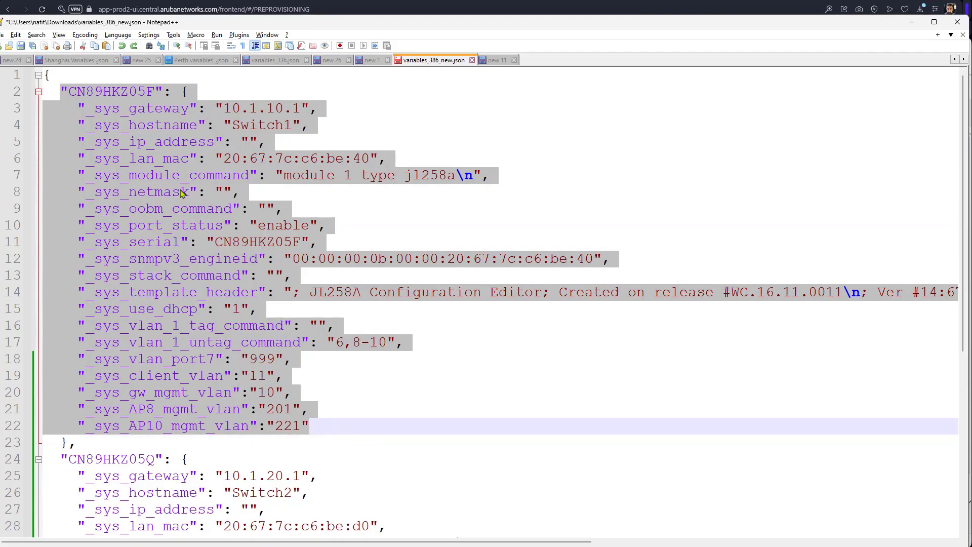
{"action": "scroll", "coordinate": [215, 247], "scroll_direction": "down", "scroll_amount": 6}
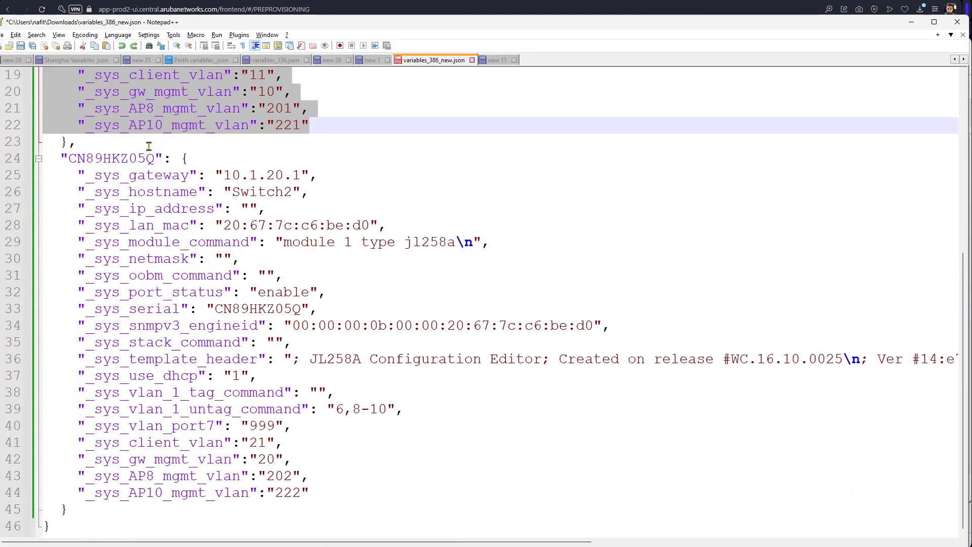
{"action": "left_click_drag", "start_coordinate": [93, 442], "coordinate": [313, 488]}
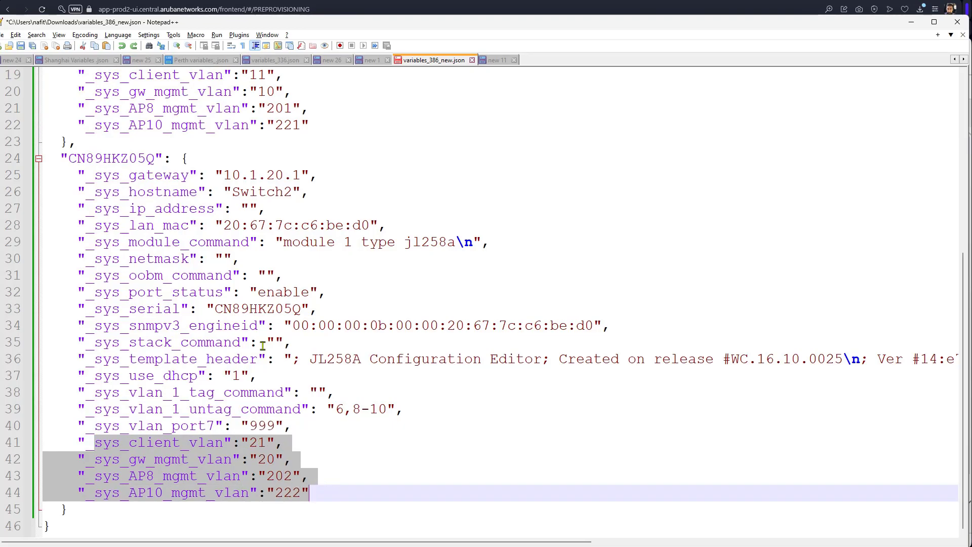
{"action": "left_click_drag", "start_coordinate": [301, 127], "coordinate": [81, 74]}
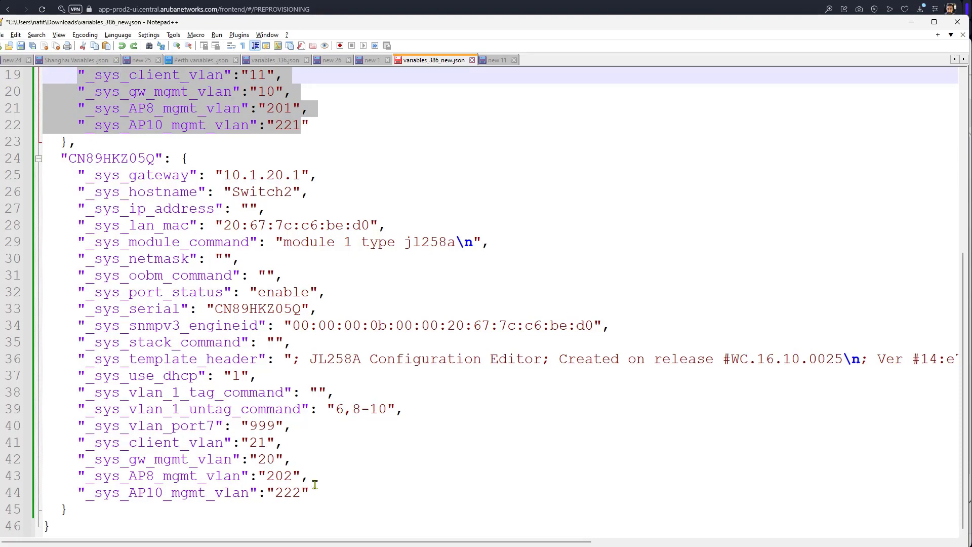
{"action": "left_click", "coordinate": [348, 479]}
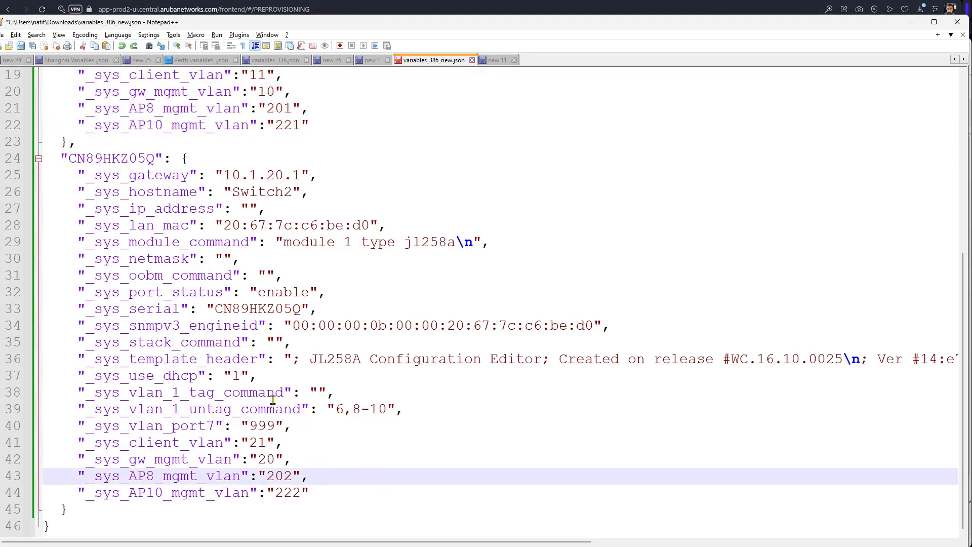
Verify serial CN89HKZ05Q and the release text in the second block, then bring up the lab console
{"action": "left_click_drag", "start_coordinate": [69, 160], "coordinate": [335, 496]}
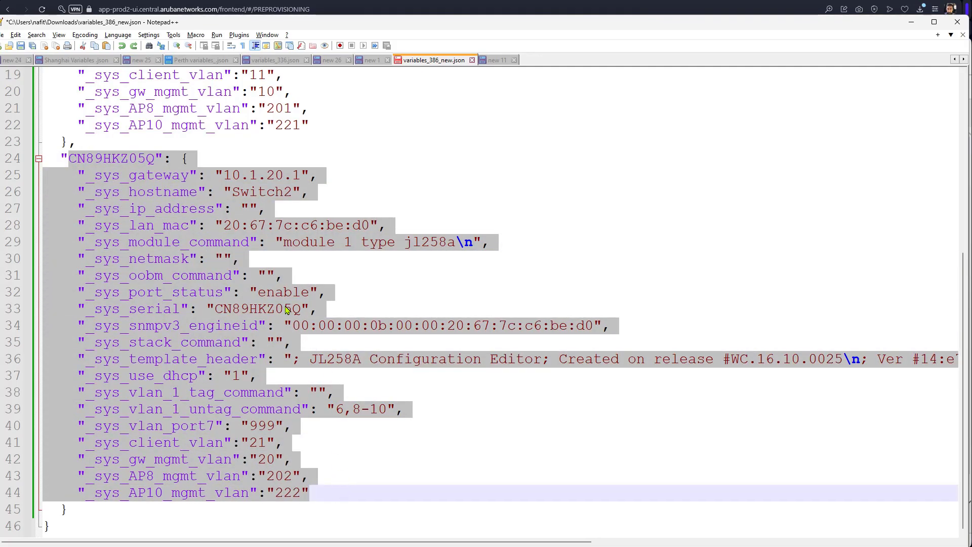
{"action": "left_click", "coordinate": [302, 307]}
{"action": "left_click_drag", "start_coordinate": [301, 308], "coordinate": [215, 307]}
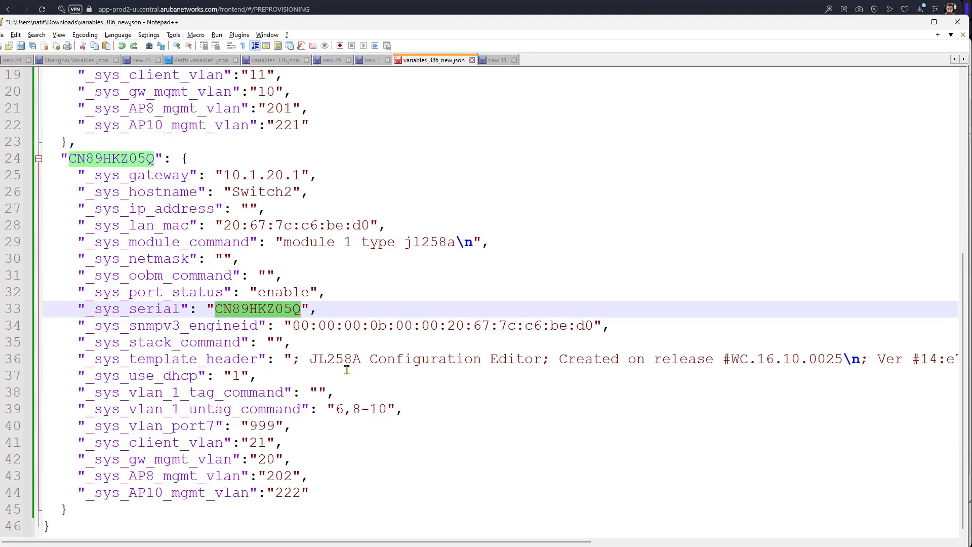
{"action": "left_click_drag", "start_coordinate": [313, 360], "coordinate": [843, 363]}
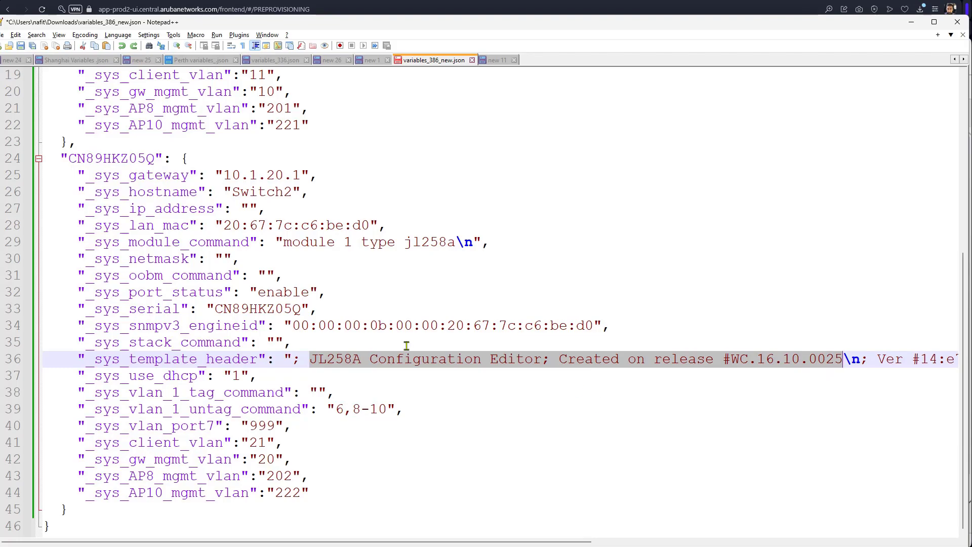
{"action": "left_click", "coordinate": [303, 14]}
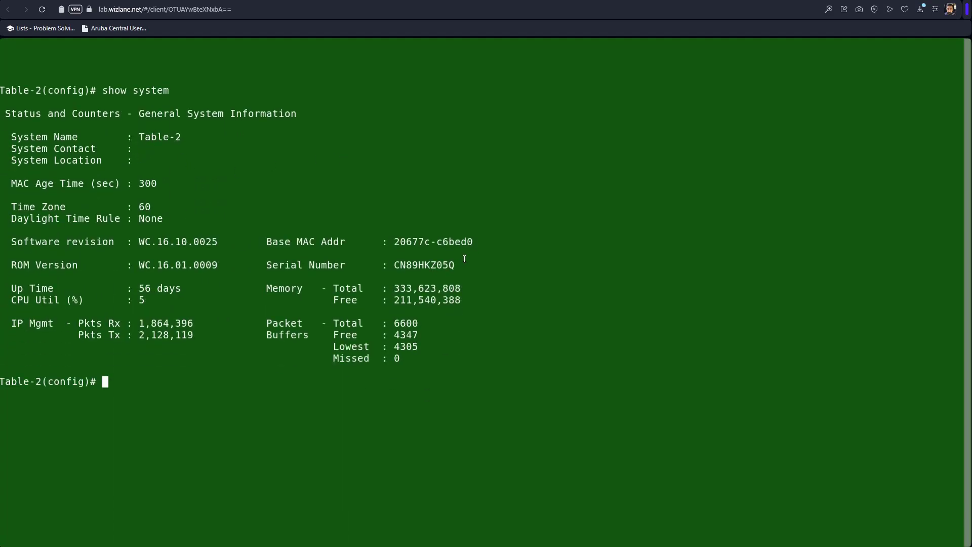
Confirm serial CN89HKZ05Q and the base MAC address in the switch's show system output
{"action": "left_click_drag", "start_coordinate": [454, 266], "coordinate": [393, 266]}
{"action": "left_click", "coordinate": [473, 241]}
{"action": "left_click_drag", "start_coordinate": [473, 241], "coordinate": [394, 242]}
{"action": "left_click", "coordinate": [421, 197]}
List the switch's VLANs with 'sho vlans' and check VLANs 20, 21, 202 and 222
{"action": "type", "text": "sho vlans"}
{"action": "key", "text": "Return"}
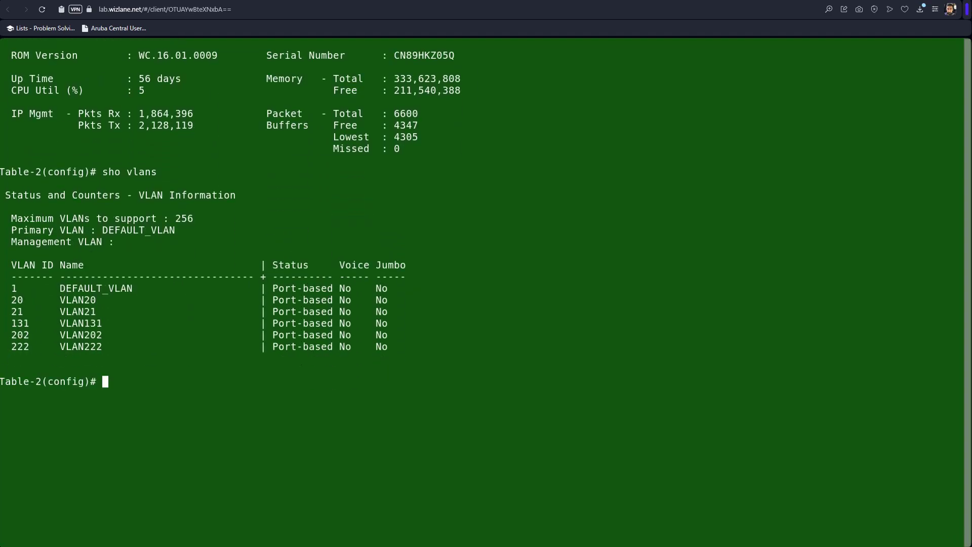
{"action": "left_click_drag", "start_coordinate": [391, 353], "coordinate": [3, 310]}
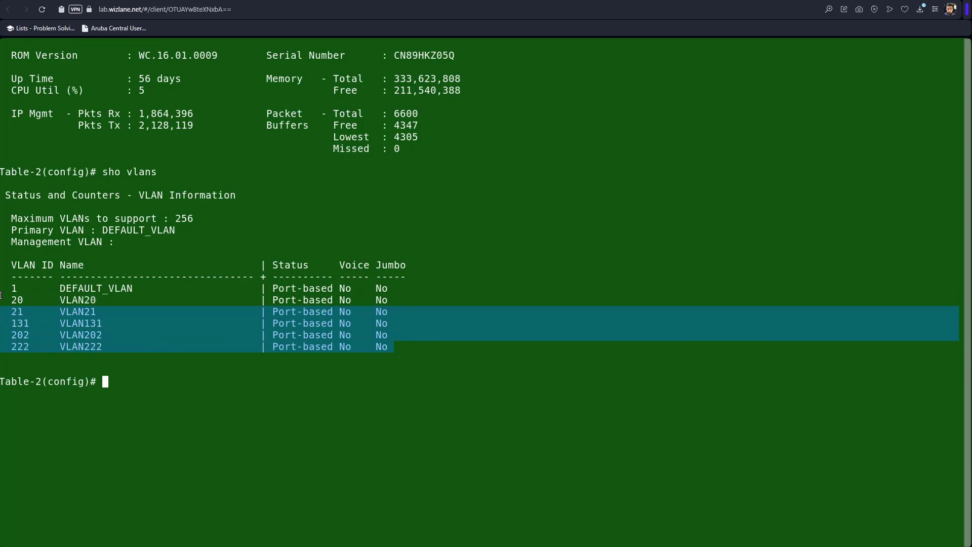
{"action": "left_click", "coordinate": [16, 305]}
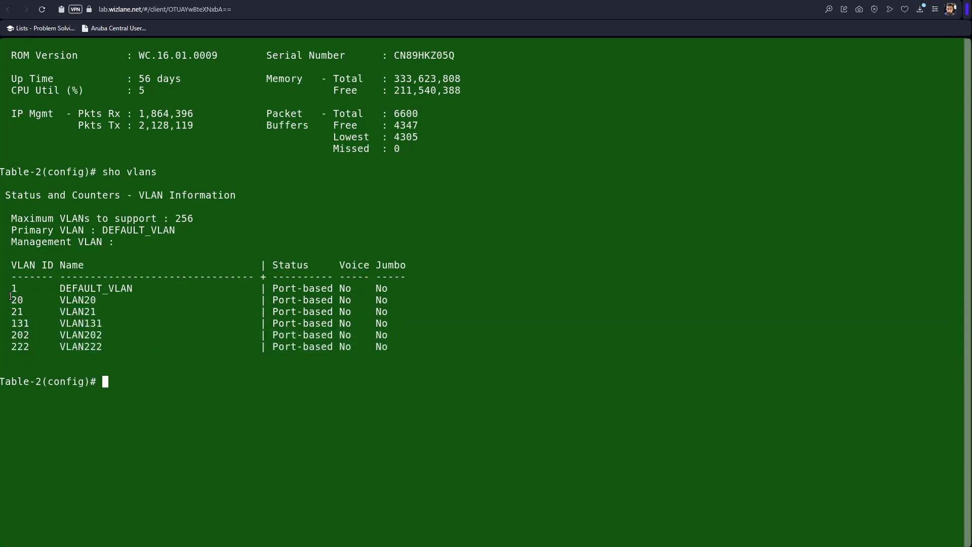
{"action": "left_click_drag", "start_coordinate": [10, 297], "coordinate": [35, 311]}
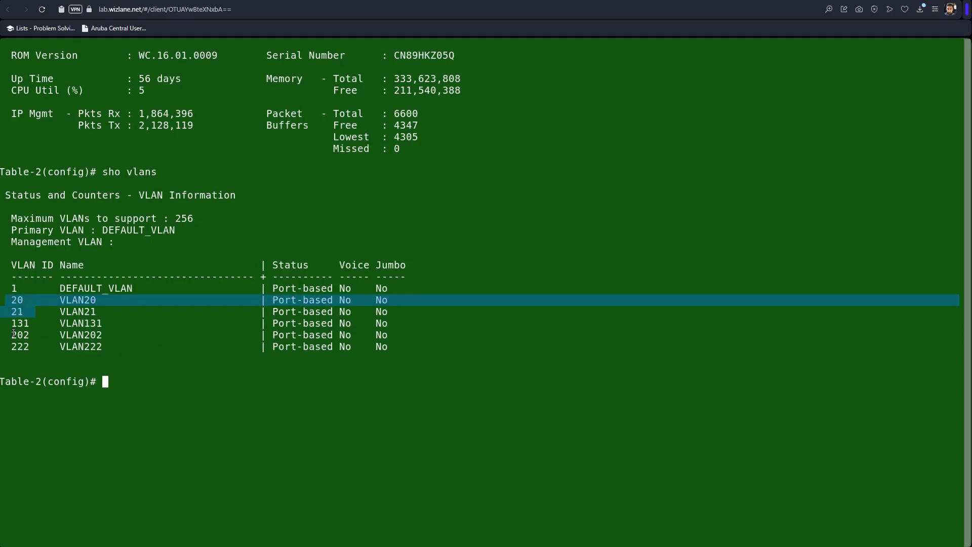
{"action": "left_click_drag", "start_coordinate": [11, 333], "coordinate": [38, 346]}
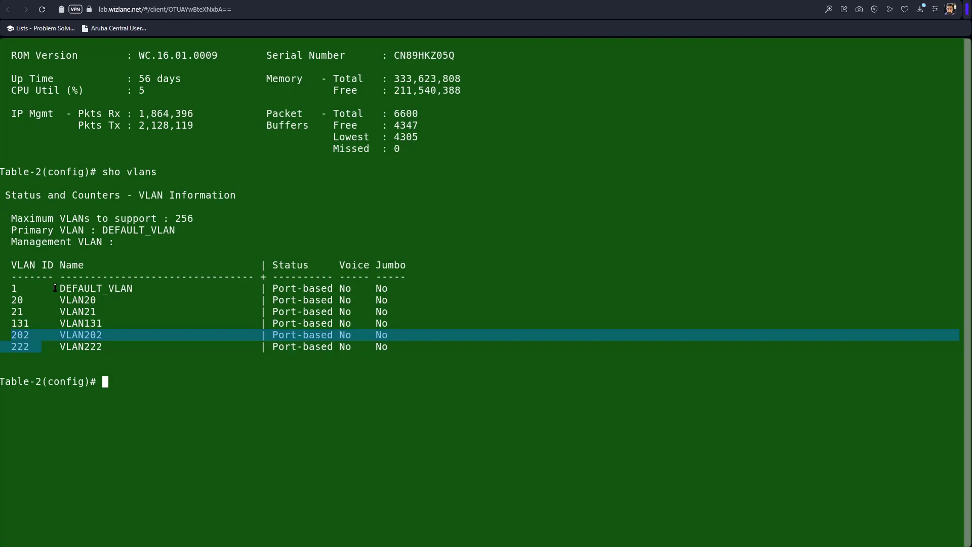
{"action": "key", "text": "ctrl+Tab"}
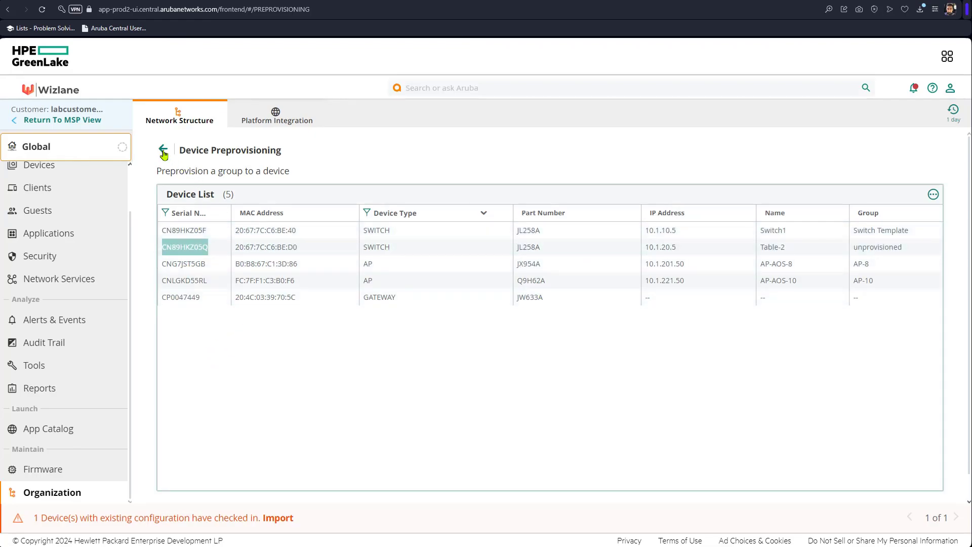
Return from Device Preprovisioning to the network structure and open the Groups list
{"action": "left_click", "coordinate": [257, 247]}
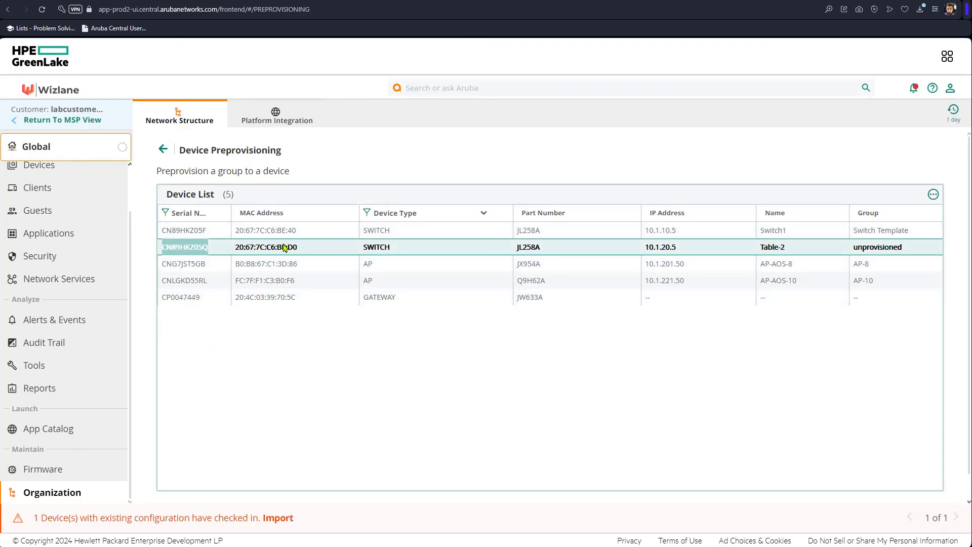
{"action": "left_click", "coordinate": [284, 247]}
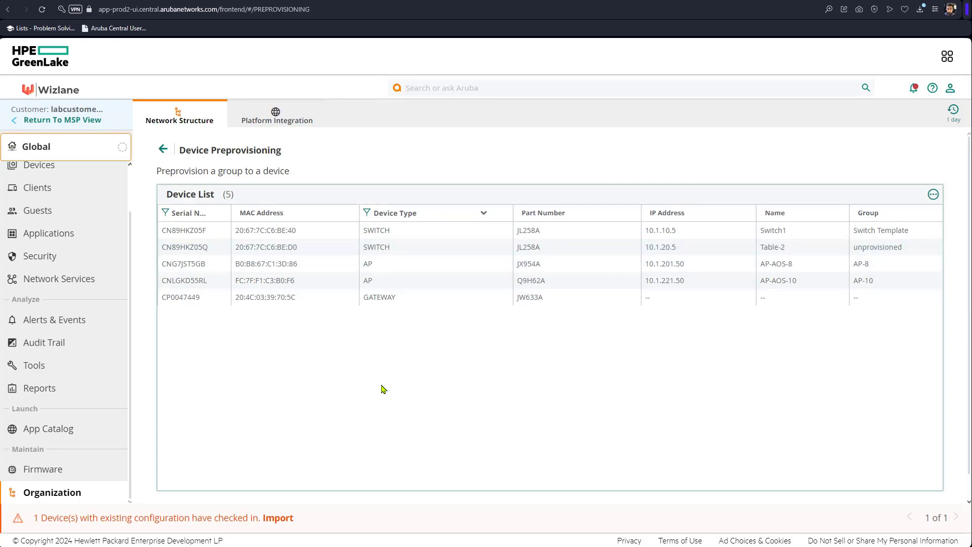
{"action": "left_click", "coordinate": [164, 150]}
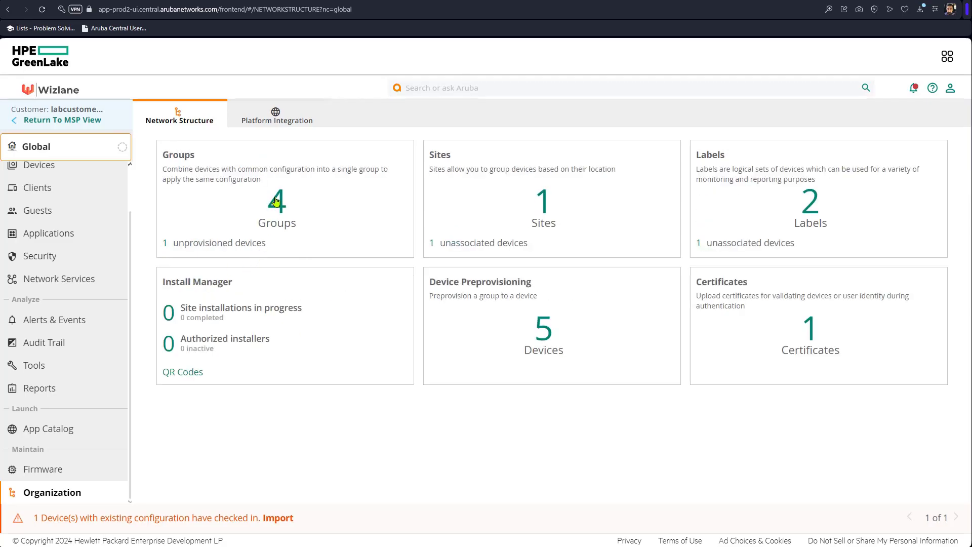
{"action": "left_click", "coordinate": [276, 201]}
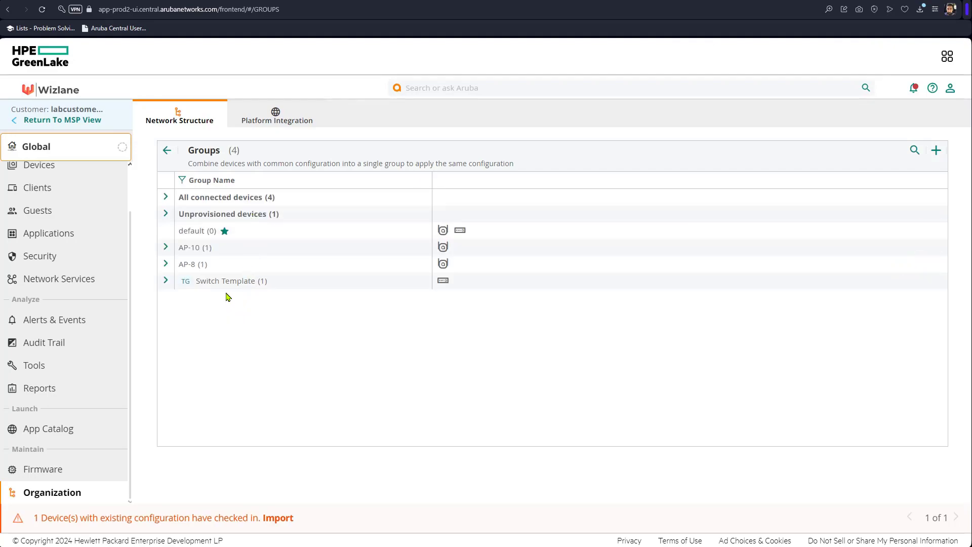
Move Table-2 from Unprovisioned devices into the Switch Template group
{"action": "left_click", "coordinate": [166, 215]}
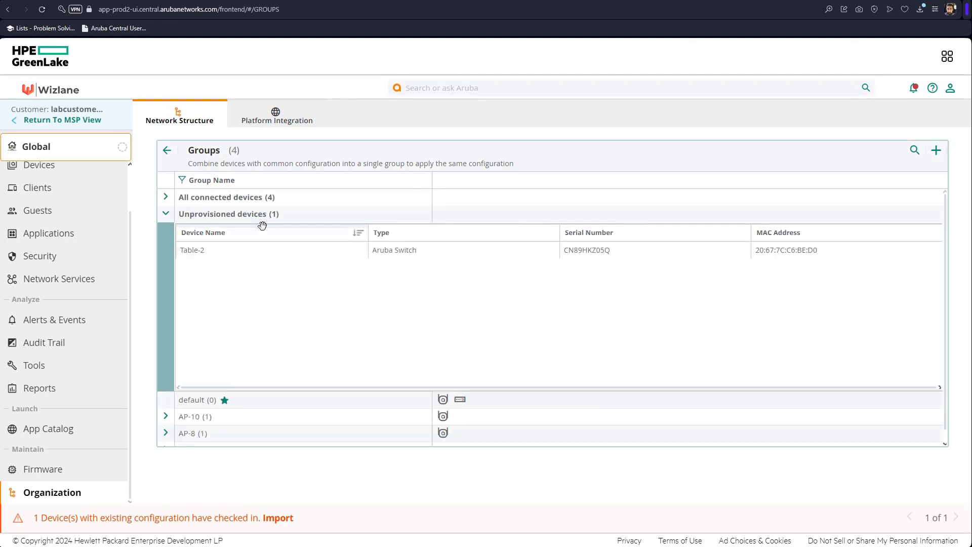
{"action": "left_click", "coordinate": [208, 253]}
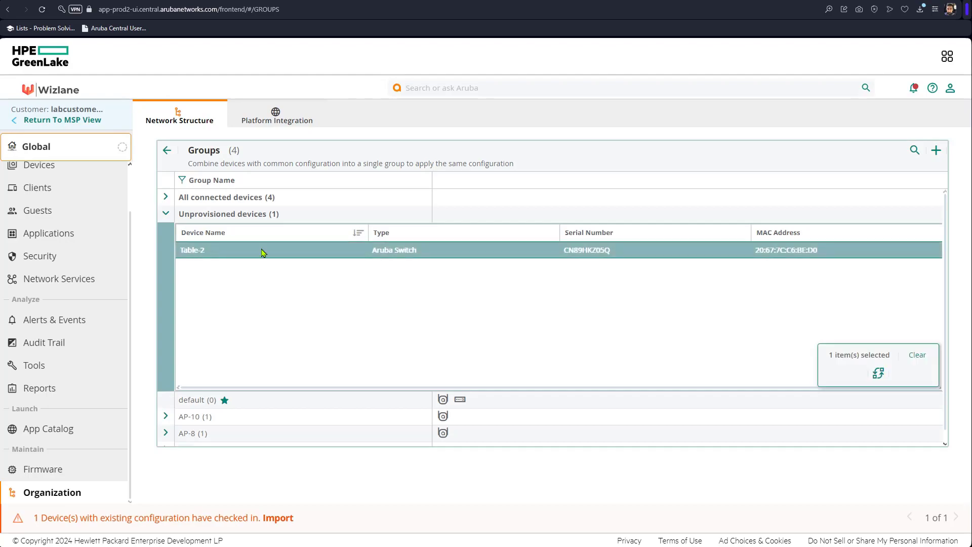
{"action": "left_click", "coordinate": [878, 373]}
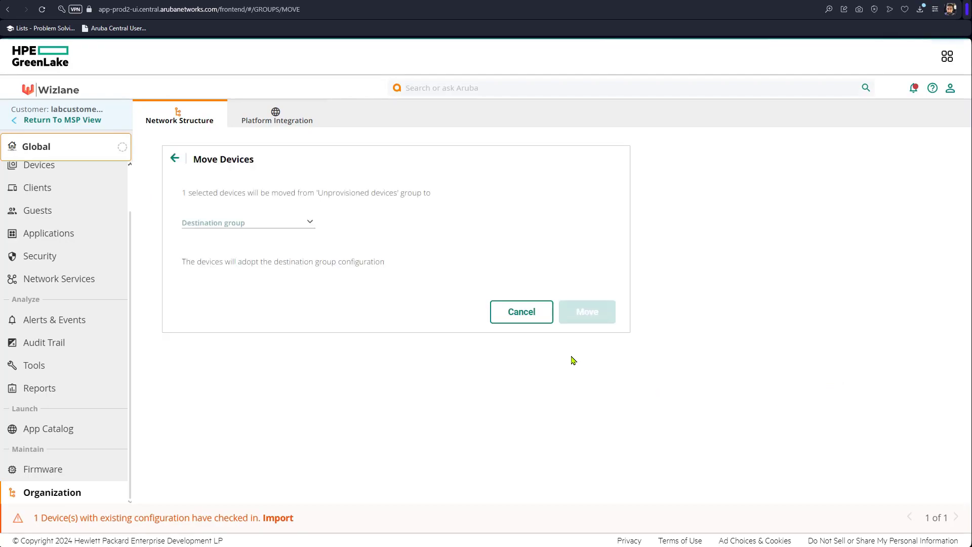
{"action": "left_click", "coordinate": [289, 224]}
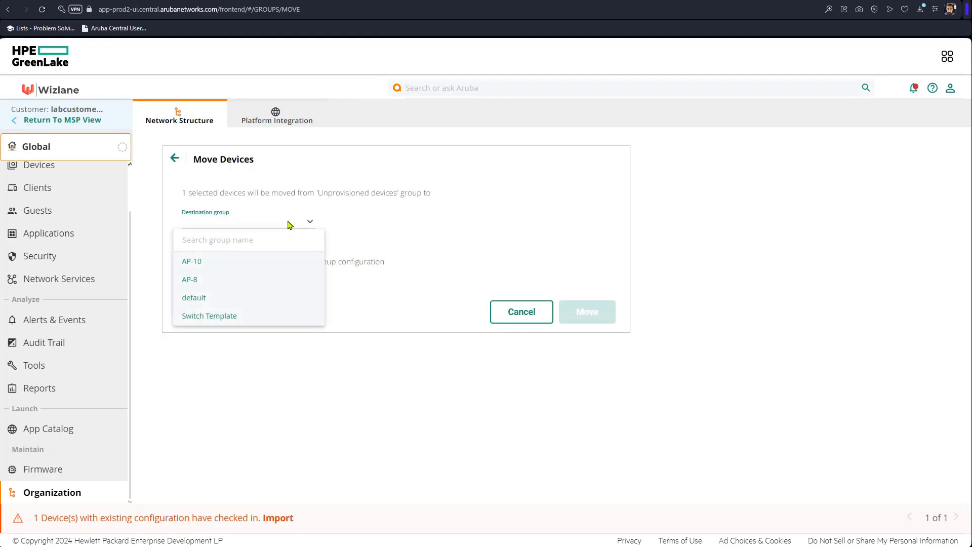
{"action": "left_click", "coordinate": [259, 316]}
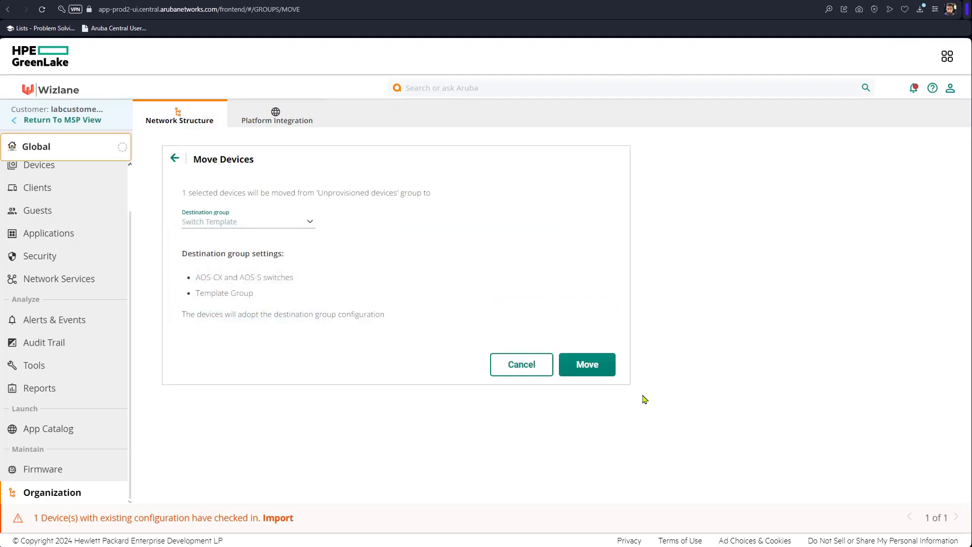
{"action": "left_click", "coordinate": [585, 365]}
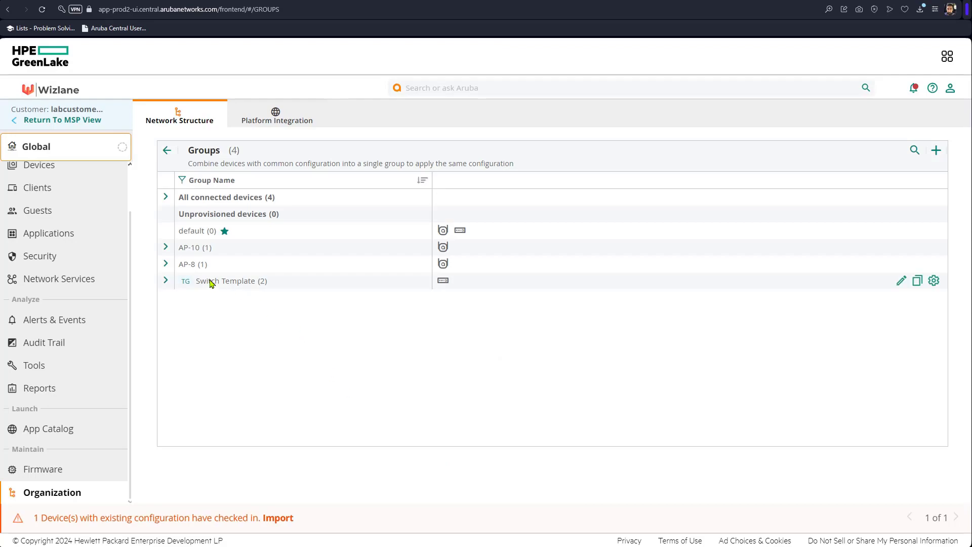
Confirm Table-2 sits beside Switch1 in Switch Template and open that group's configuration
{"action": "left_click", "coordinate": [165, 282]}
{"action": "left_click", "coordinate": [220, 318]}
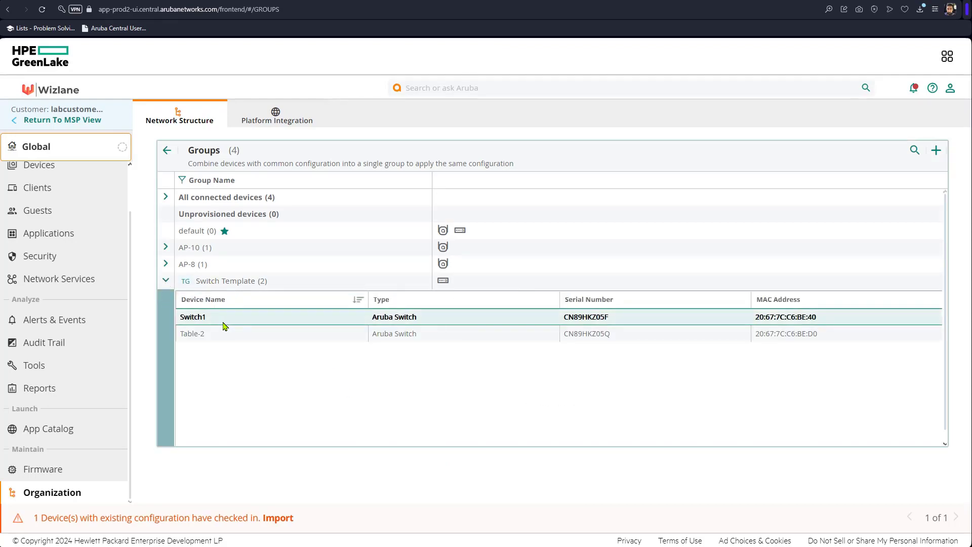
{"action": "left_click", "coordinate": [222, 334]}
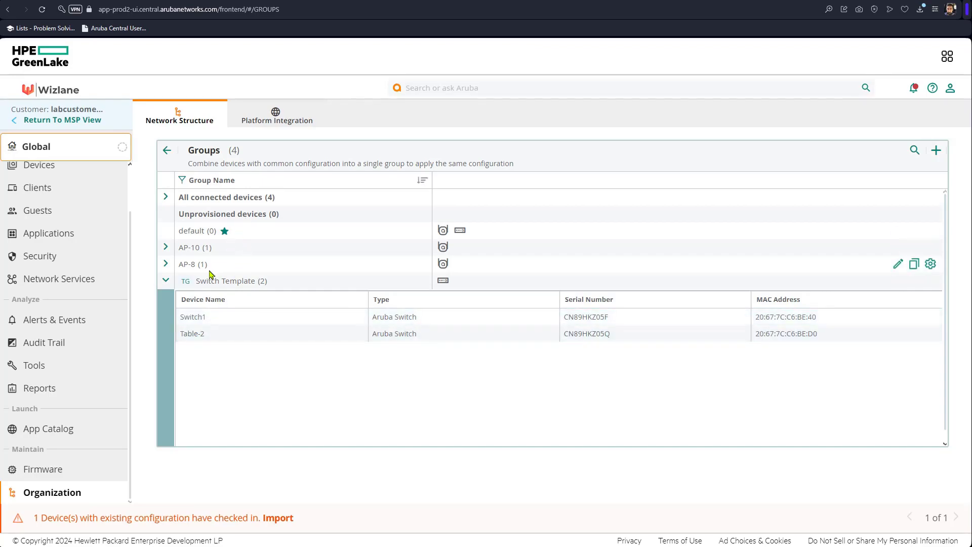
{"action": "left_click", "coordinate": [930, 281]}
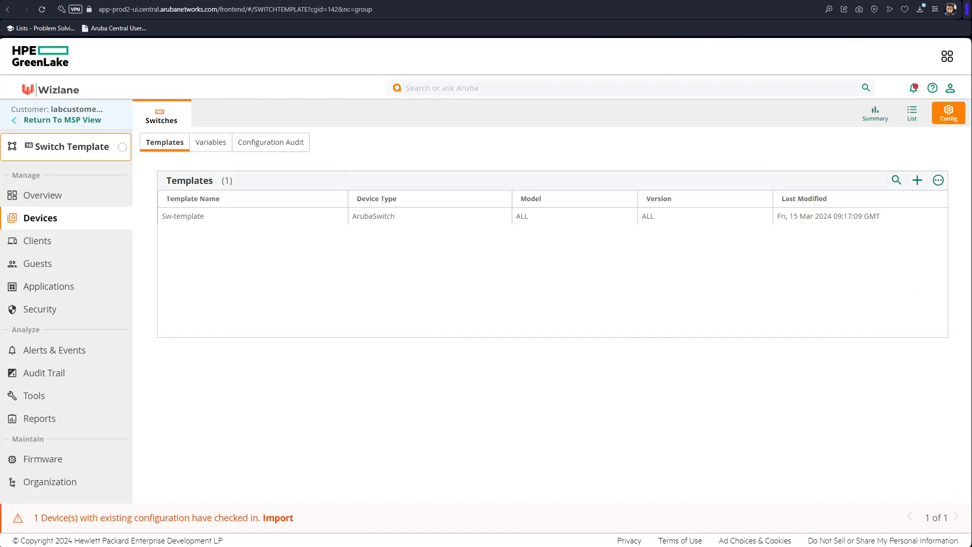
Upload variables_386_new.json as a JSON variables file for the Sw-template group
{"action": "left_click", "coordinate": [272, 217]}
{"action": "left_click", "coordinate": [213, 144]}
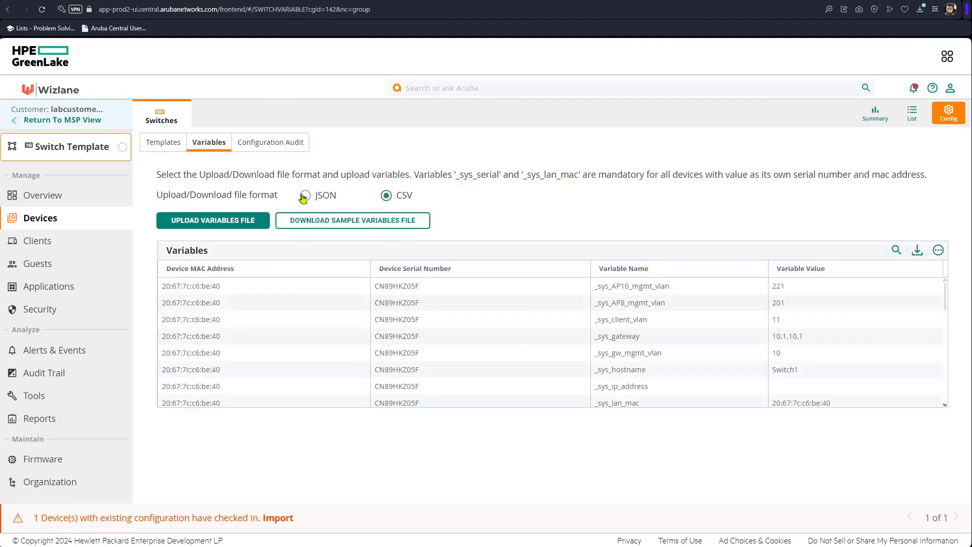
{"action": "left_click", "coordinate": [305, 195]}
{"action": "left_click", "coordinate": [229, 219]}
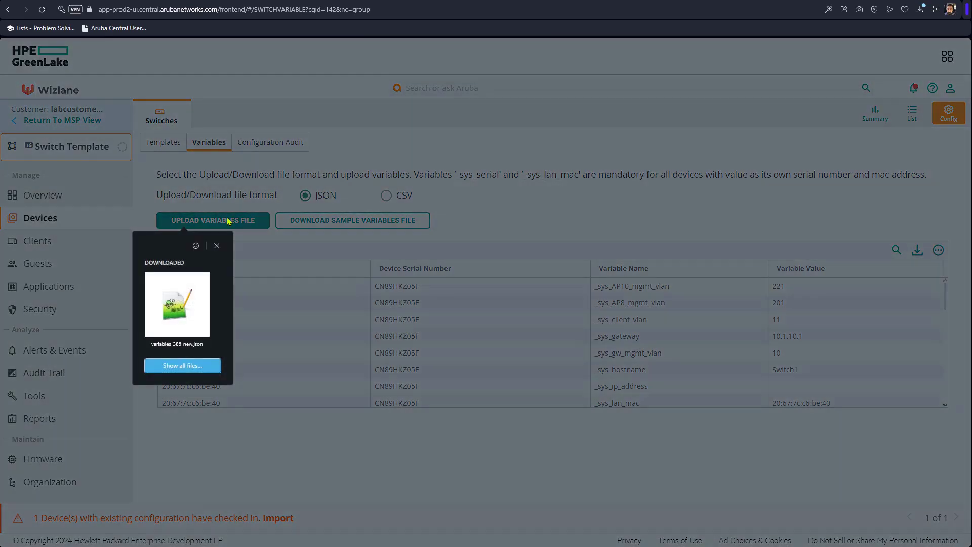
{"action": "left_click", "coordinate": [187, 370]}
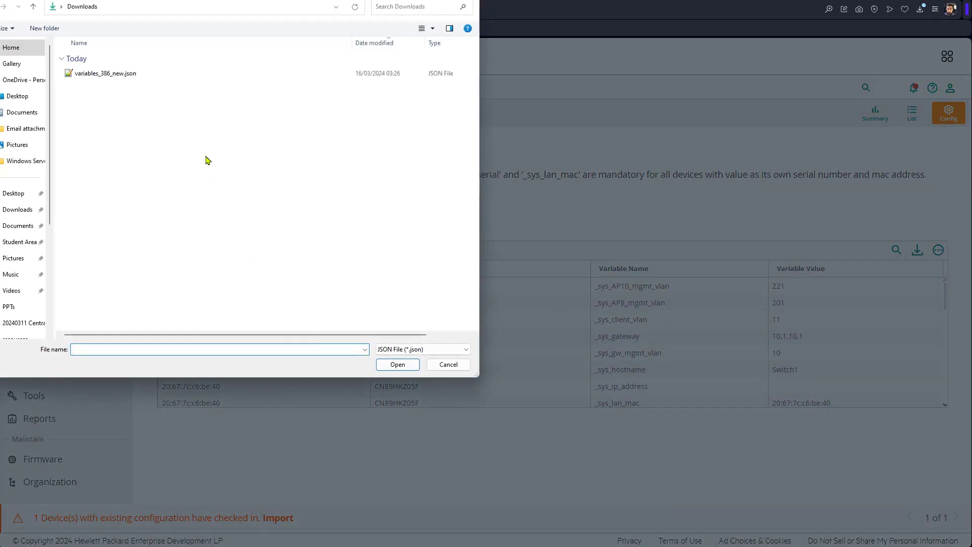
{"action": "left_click", "coordinate": [146, 74]}
{"action": "left_click", "coordinate": [412, 364]}
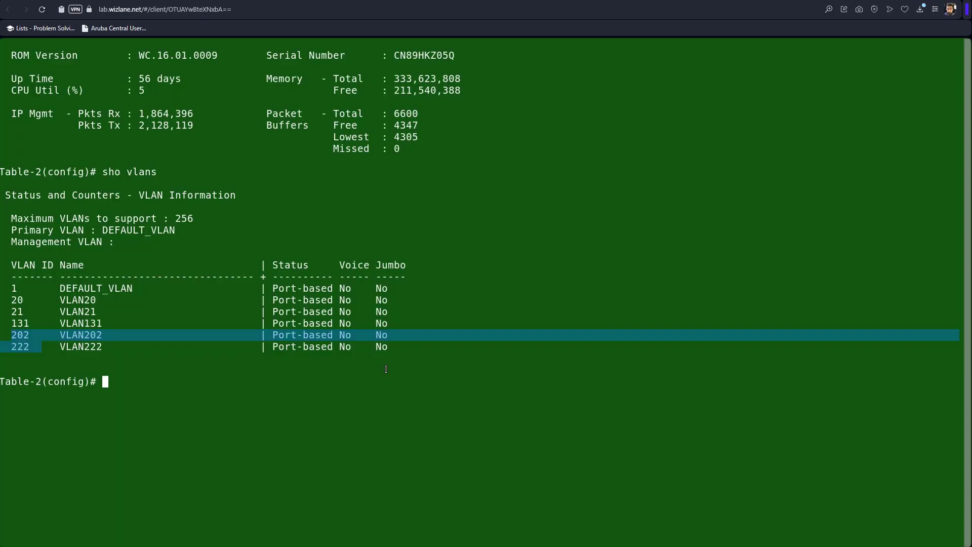
Check Switch2's status with 'sho aruba-central', then enable it with 'aruba-central enable'
{"action": "left_click", "coordinate": [387, 421]}
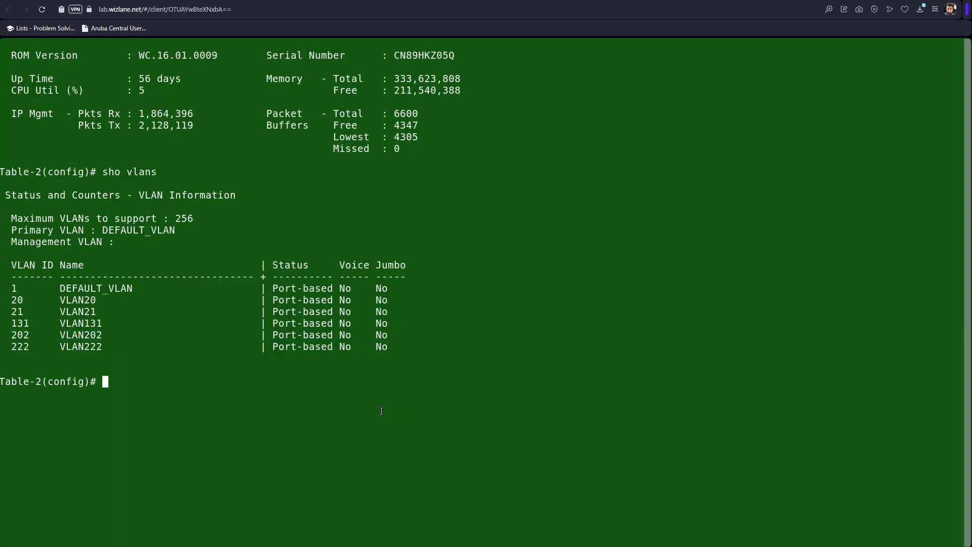
{"action": "type", "text": "sho aruba-central"}
{"action": "key", "text": "Return"}
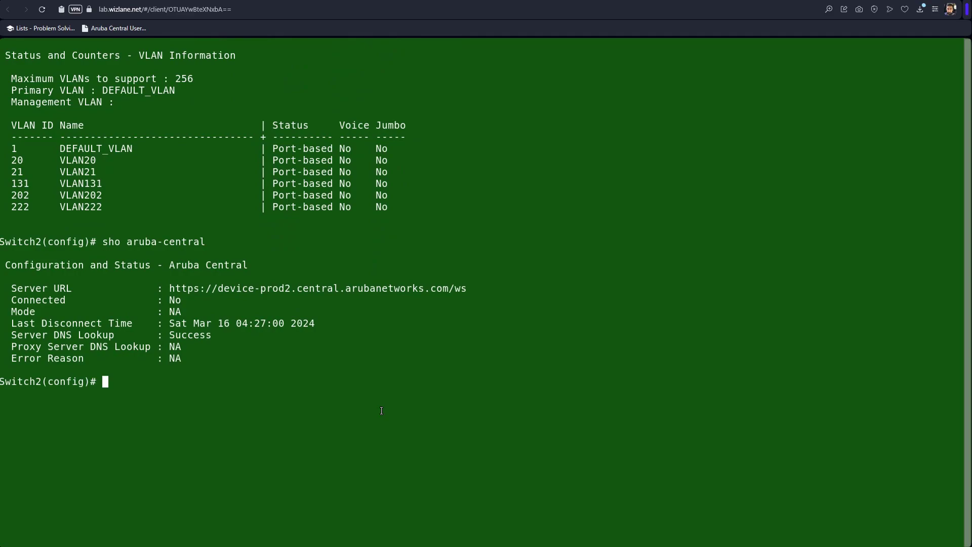
{"action": "type", "text": "aruba-central enable"}
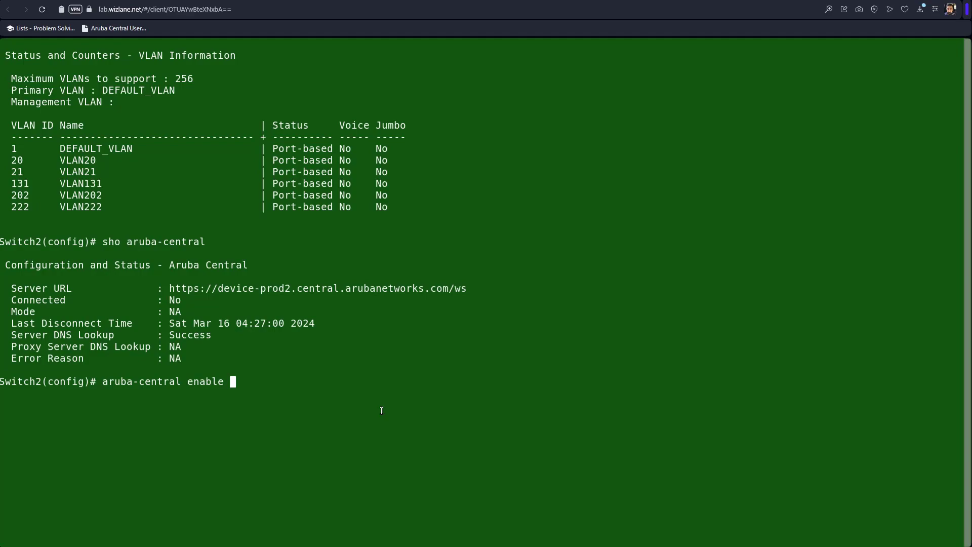
{"action": "key", "text": "Return"}
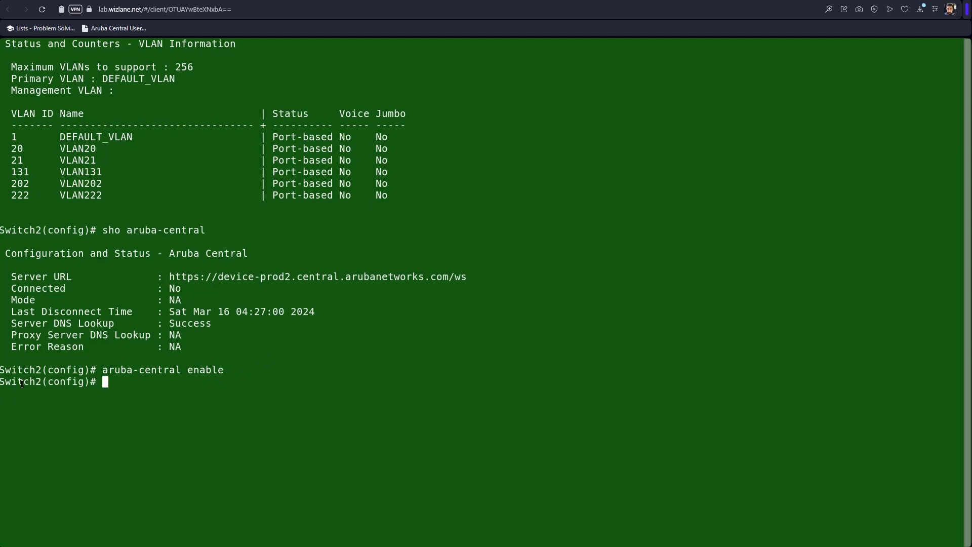
{"action": "left_click_drag", "start_coordinate": [38, 370], "coordinate": [0, 367]}
List Switch2's VLANs with 'sho vlans' and highlight the renamed VLAN 20 and 21 rows
{"action": "left_click", "coordinate": [197, 434]}
{"action": "type", "text": "sho vlans"}
{"action": "key", "text": "Return"}
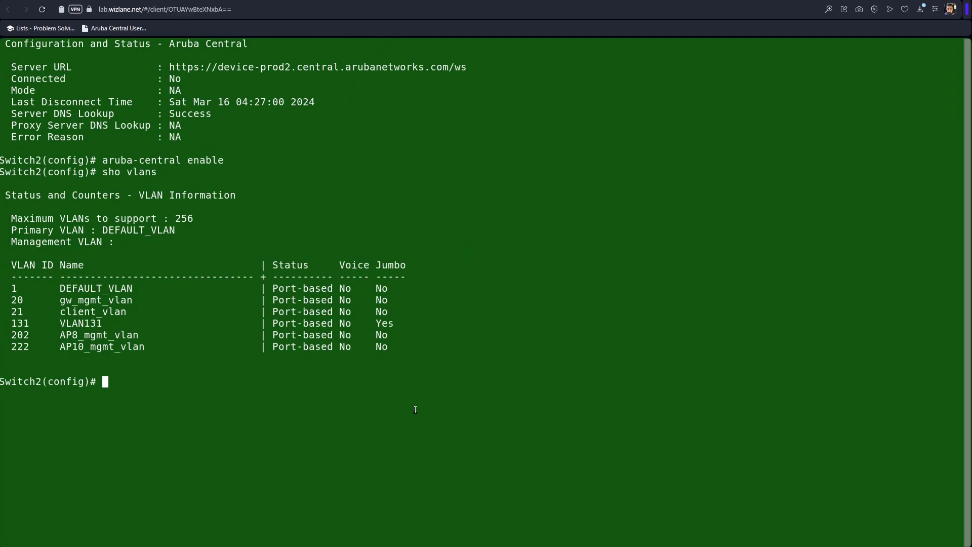
{"action": "left_click_drag", "start_coordinate": [7, 300], "coordinate": [142, 318]}
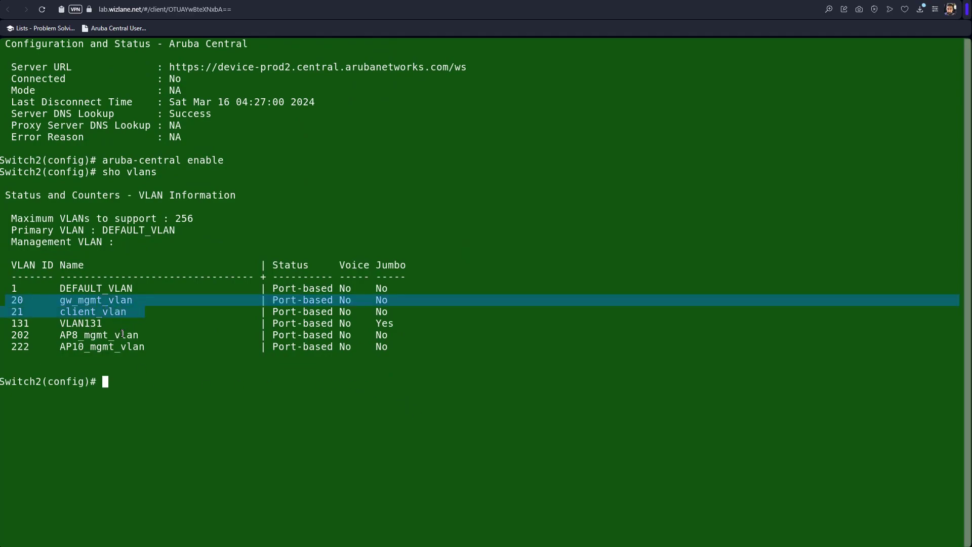
{"action": "left_click", "coordinate": [19, 303]}
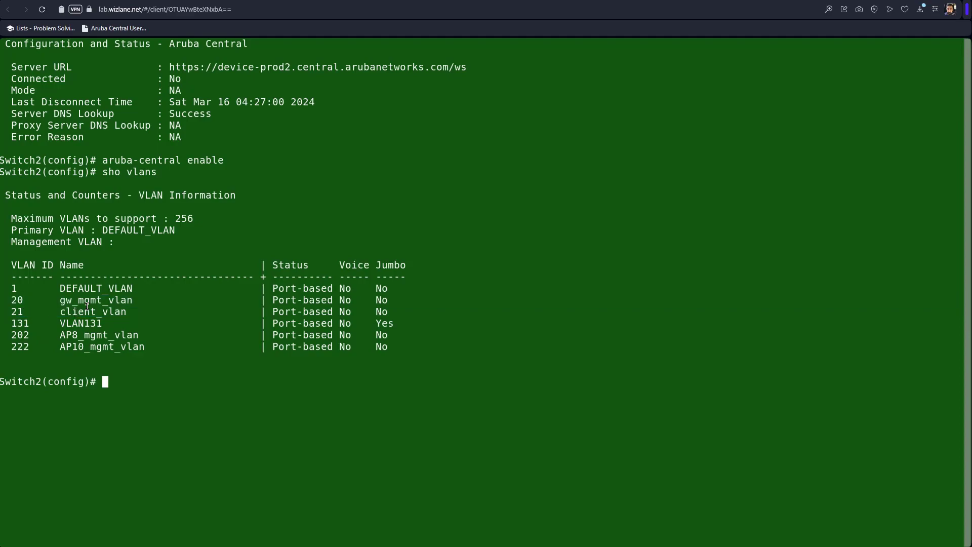
{"action": "mouse_move", "coordinate": [61, 300]}
{"action": "left_mouse_down"}
{"action": "mouse_move", "coordinate": [134, 304]}
{"action": "mouse_move", "coordinate": [57, 312]}
{"action": "left_mouse_up"}
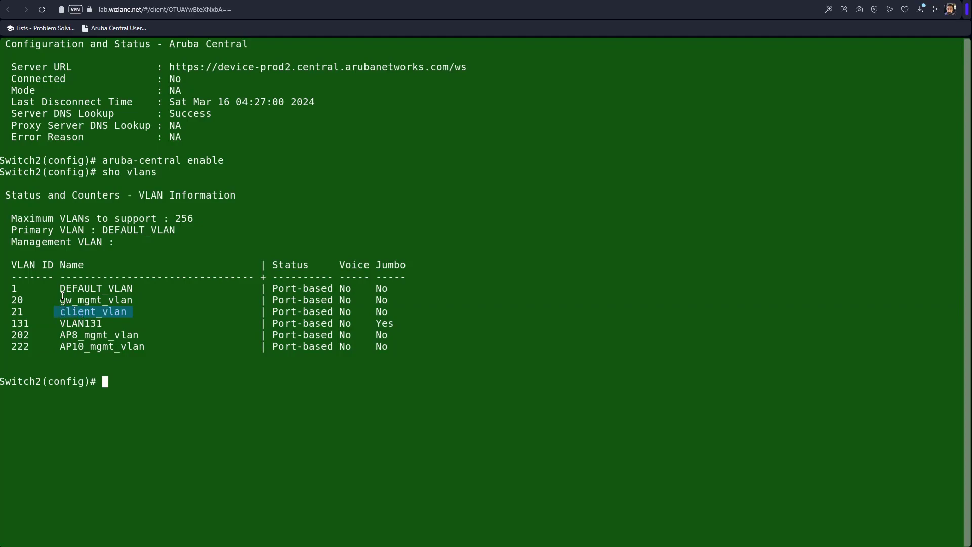
{"action": "key", "text": "ctrl+Tab"}
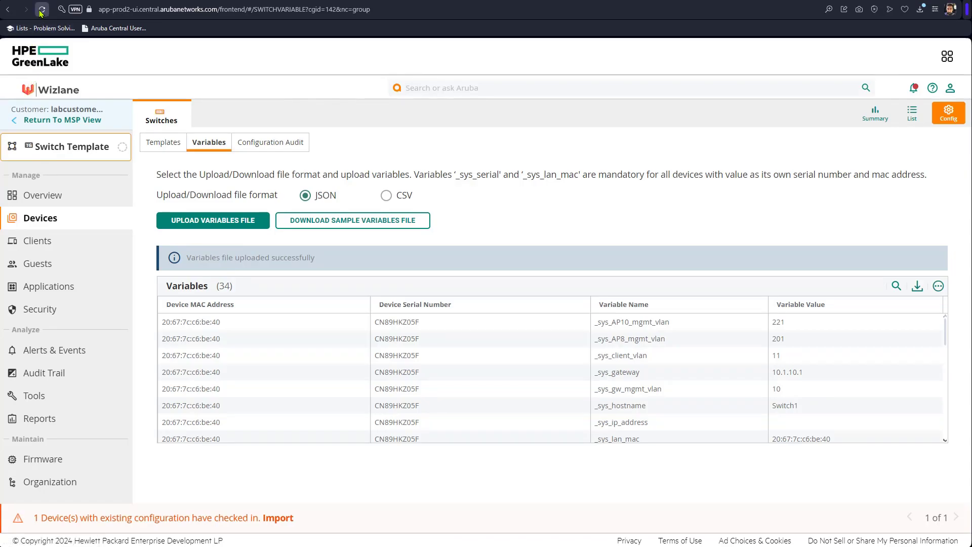
{"action": "scroll", "coordinate": [456, 387], "scroll_direction": "down", "scroll_amount": 8}
{"action": "scroll", "coordinate": [454, 383], "scroll_direction": "down", "scroll_amount": 1}
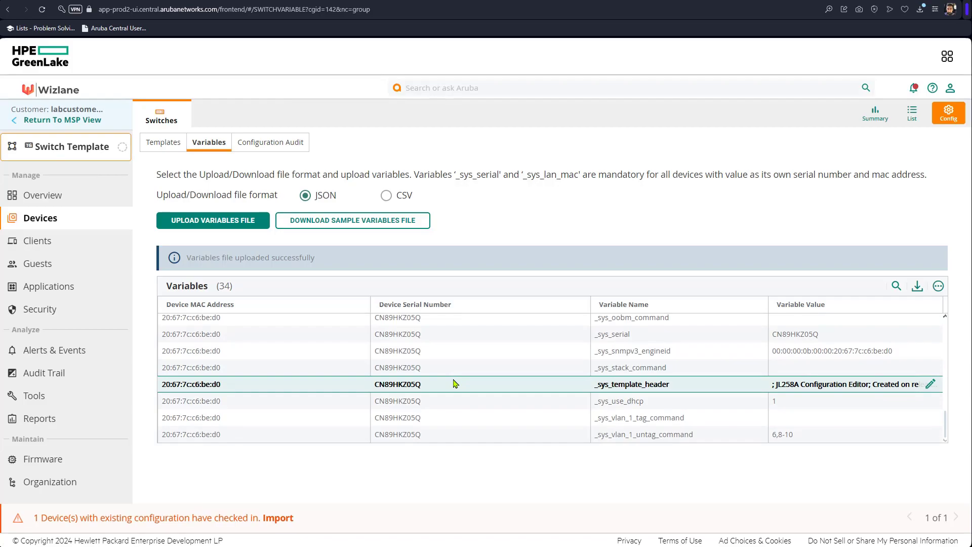
{"action": "scroll", "coordinate": [441, 408], "scroll_direction": "up", "scroll_amount": 6}
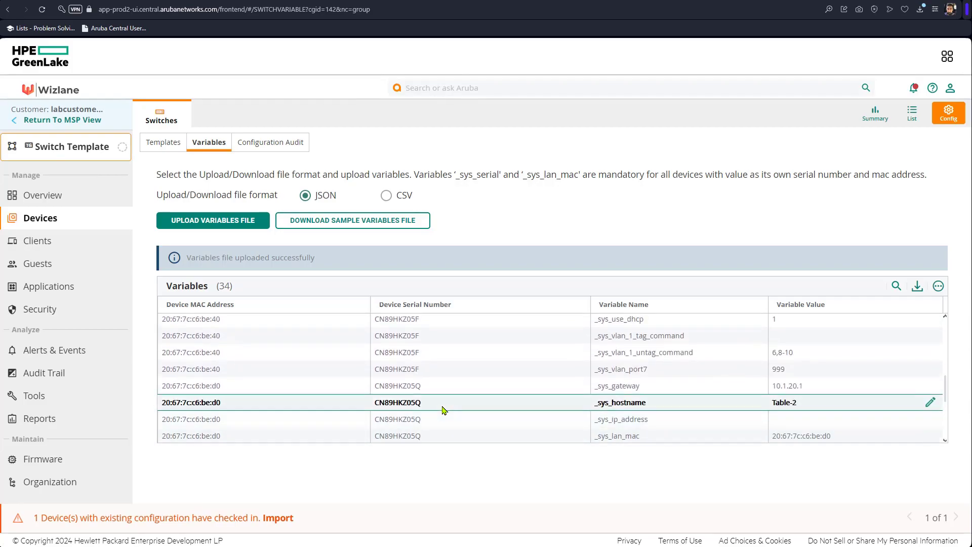
{"action": "scroll", "coordinate": [442, 403], "scroll_direction": "down", "scroll_amount": 5}
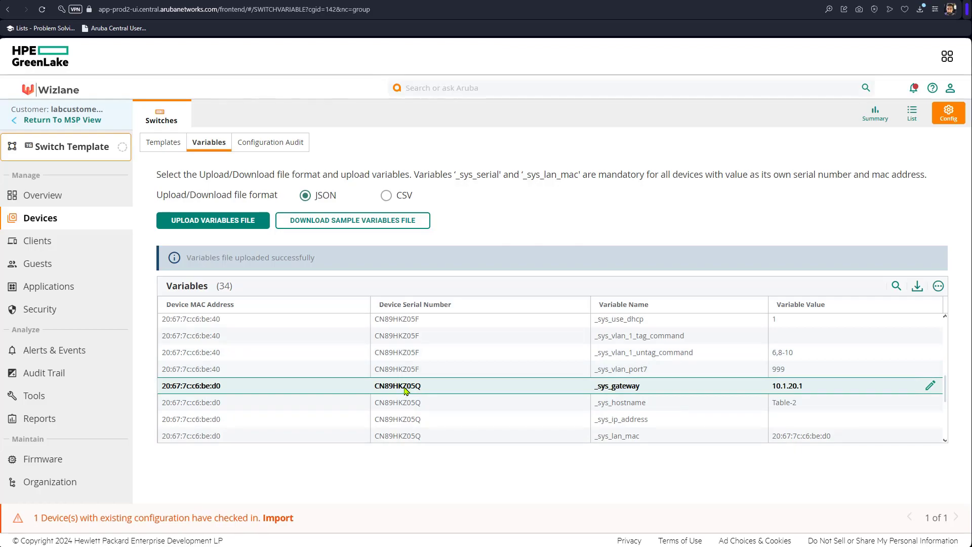
{"action": "scroll", "coordinate": [404, 391], "scroll_direction": "down", "scroll_amount": 5}
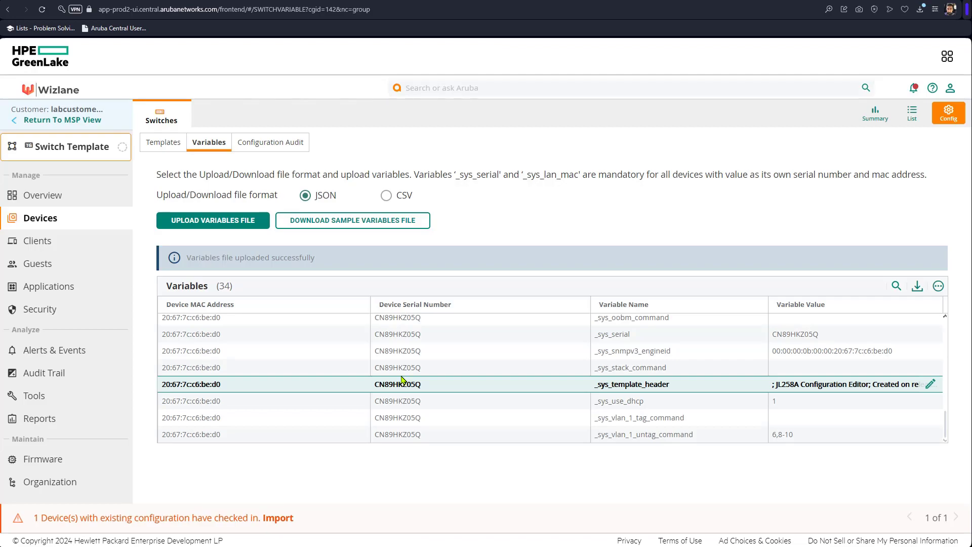
Highlight serials CN89HKZ05F and CN89HKZ05Q heading each switch's block in variables_386_new.json
{"action": "key", "text": "alt+Tab"}
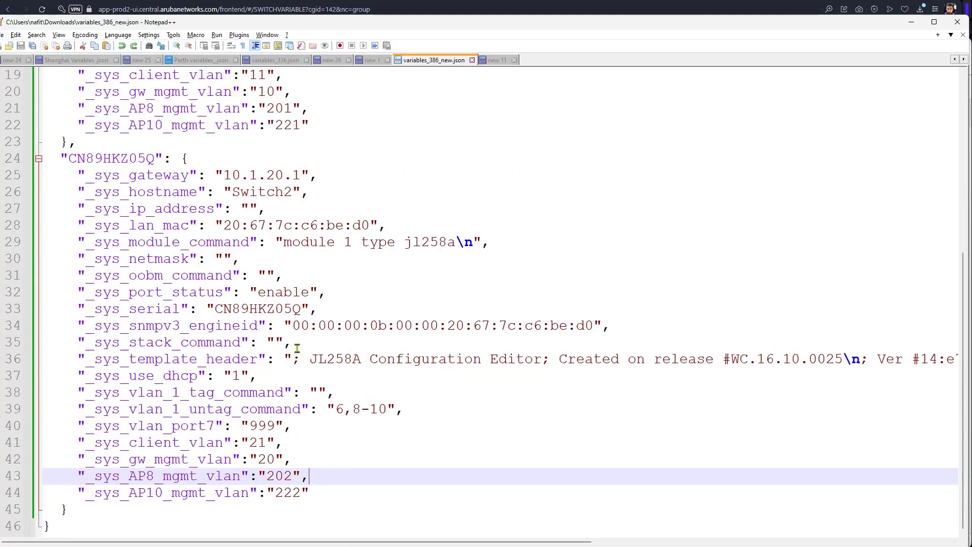
{"action": "scroll", "coordinate": [167, 190], "scroll_direction": "up", "scroll_amount": 6}
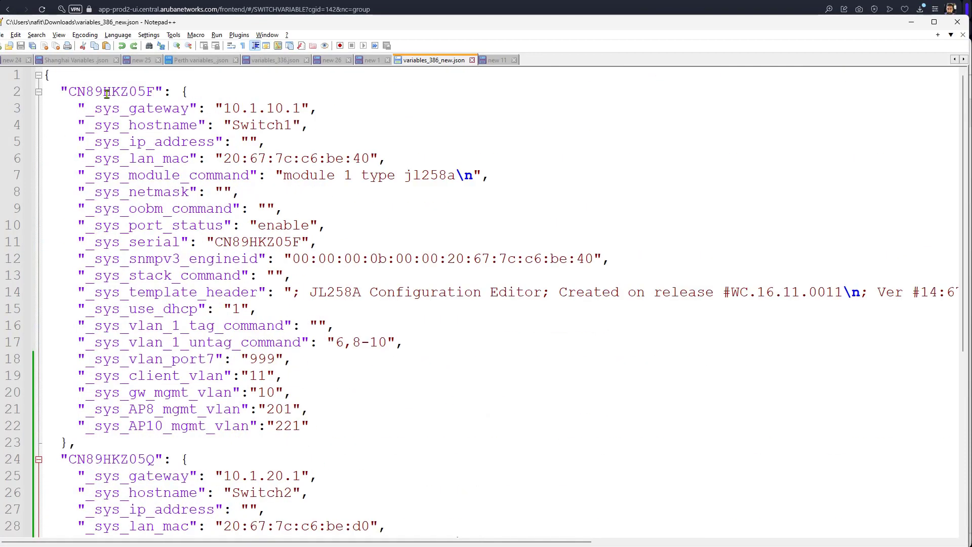
{"action": "left_click_drag", "start_coordinate": [69, 92], "coordinate": [153, 91]}
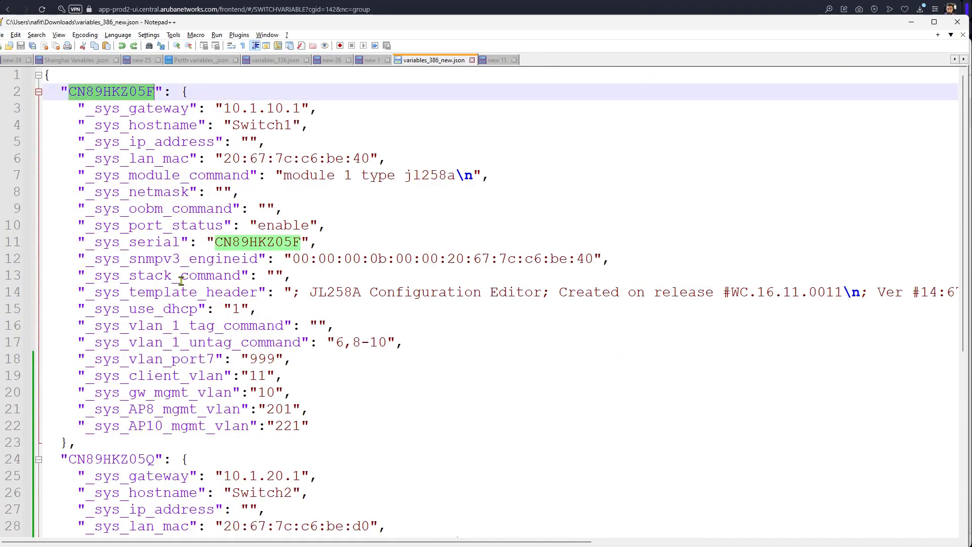
{"action": "scroll", "coordinate": [181, 284], "scroll_direction": "down", "scroll_amount": 5}
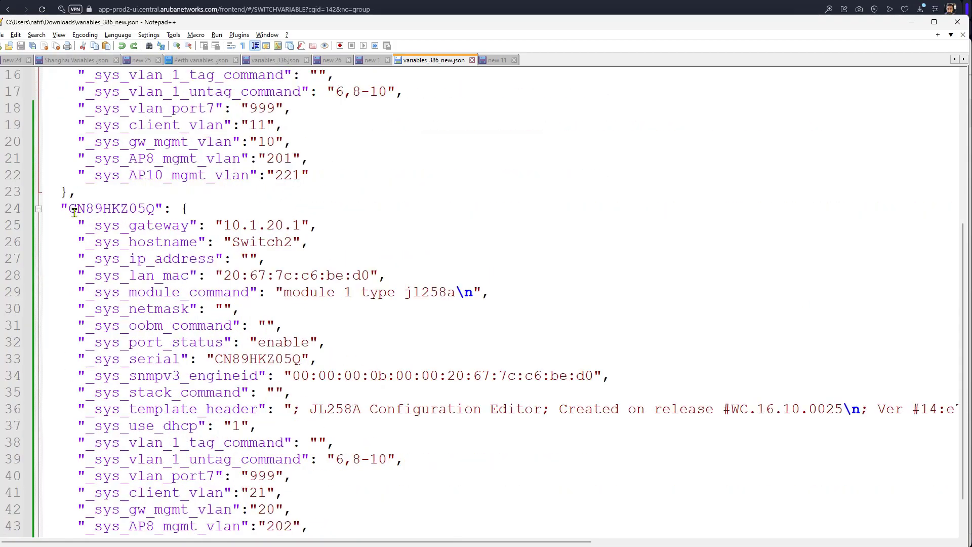
{"action": "left_click_drag", "start_coordinate": [70, 212], "coordinate": [155, 212]}
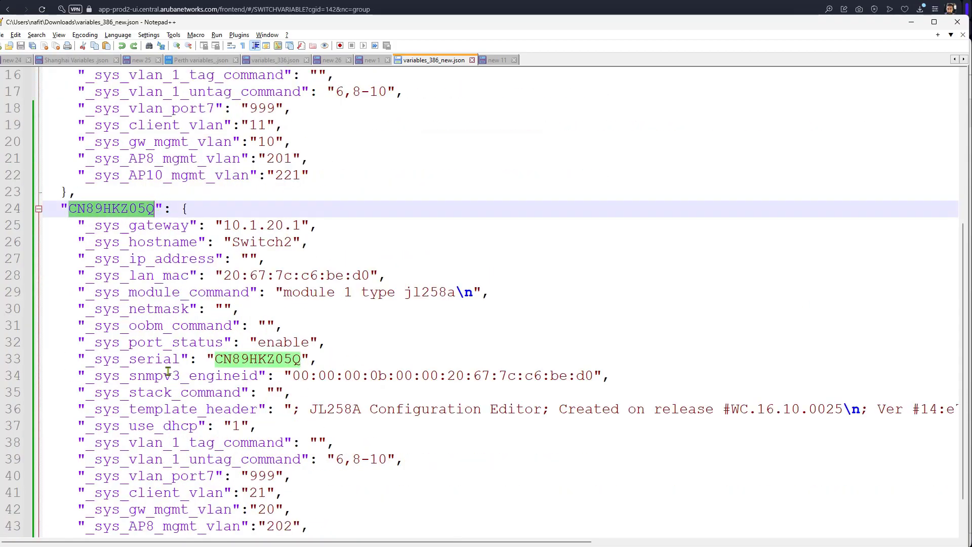